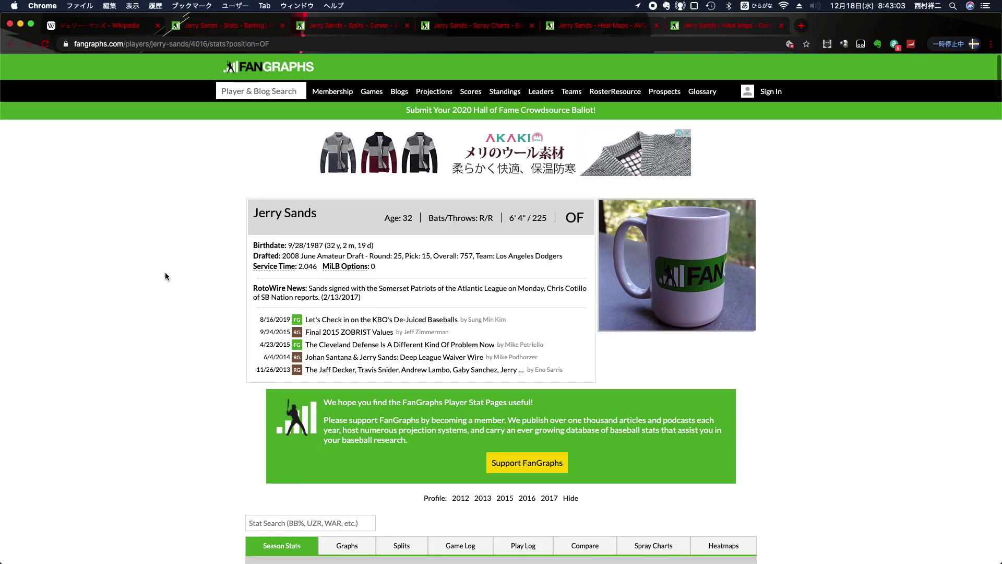
# Step: Examine the Dashboard, Standard and Advanced batting tables on Jerry Sands's season stats page
pyautogui.scroll(-10, 165, 272)
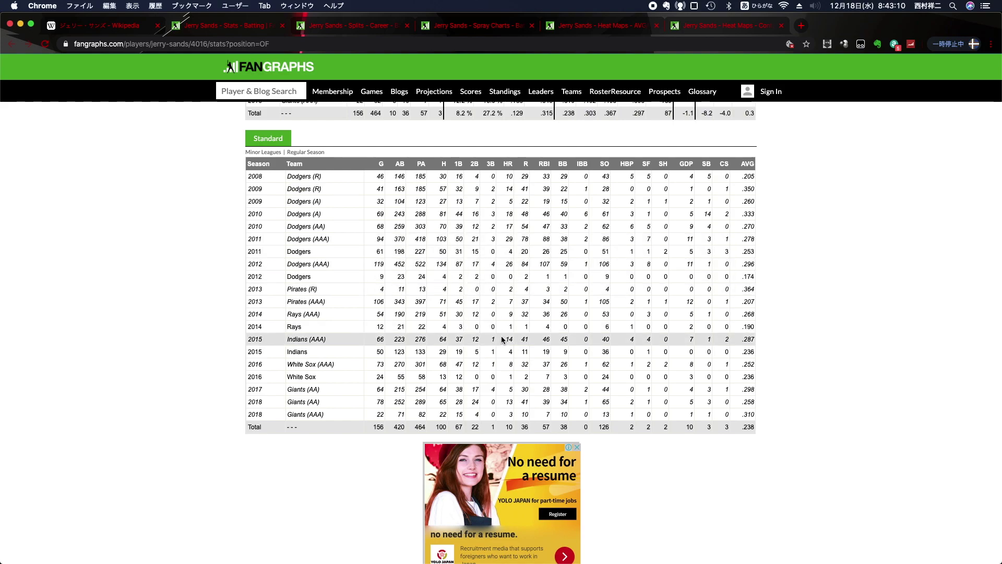
pyautogui.scroll(-1, 502, 340)
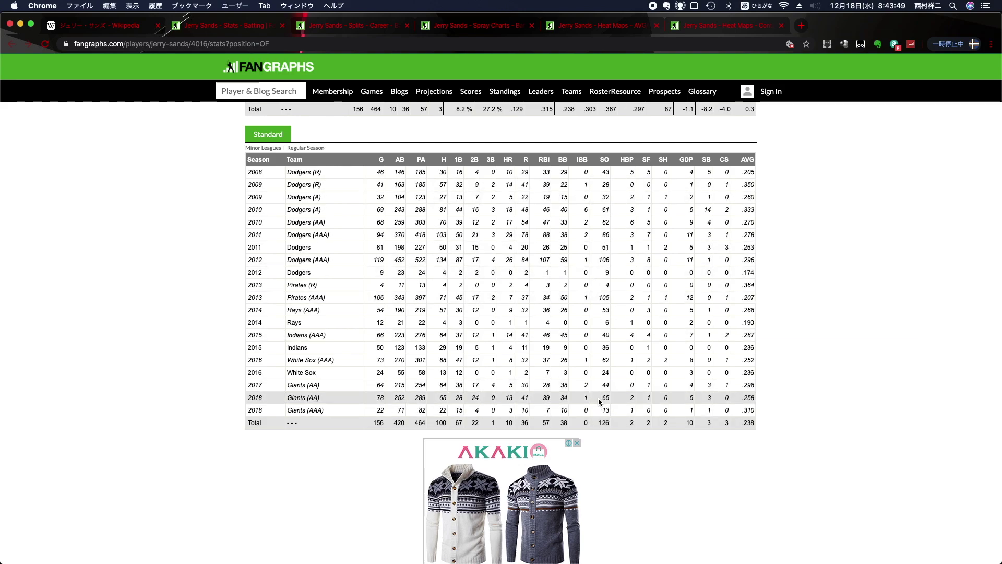
pyautogui.scroll(5, 598, 399)
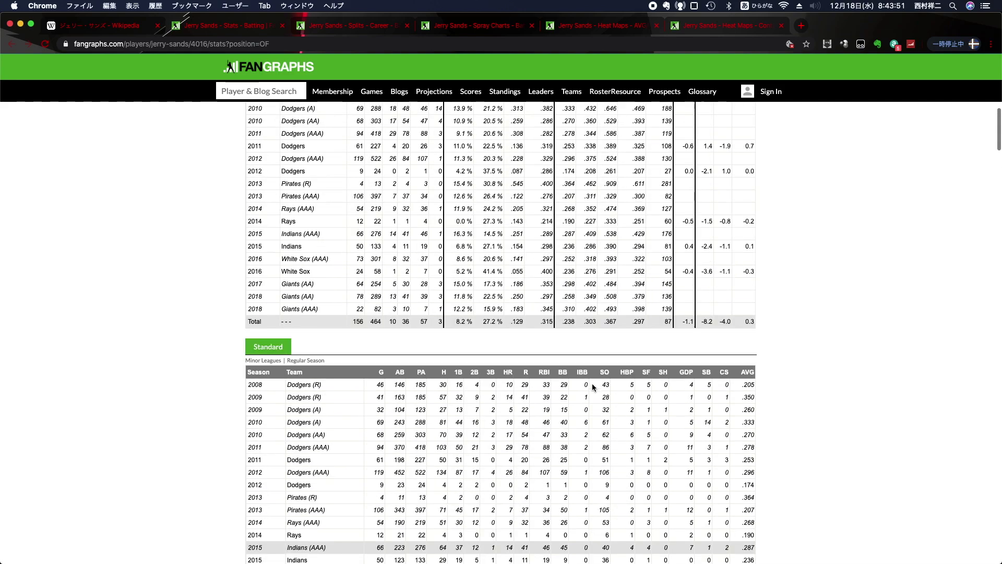
pyautogui.scroll(4, 593, 386)
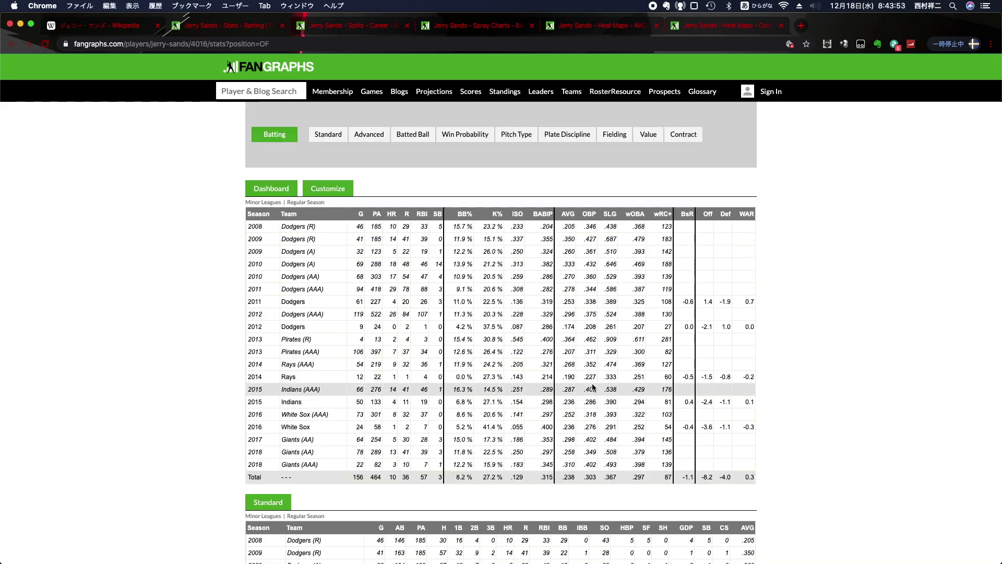
pyautogui.scroll(-15, 593, 387)
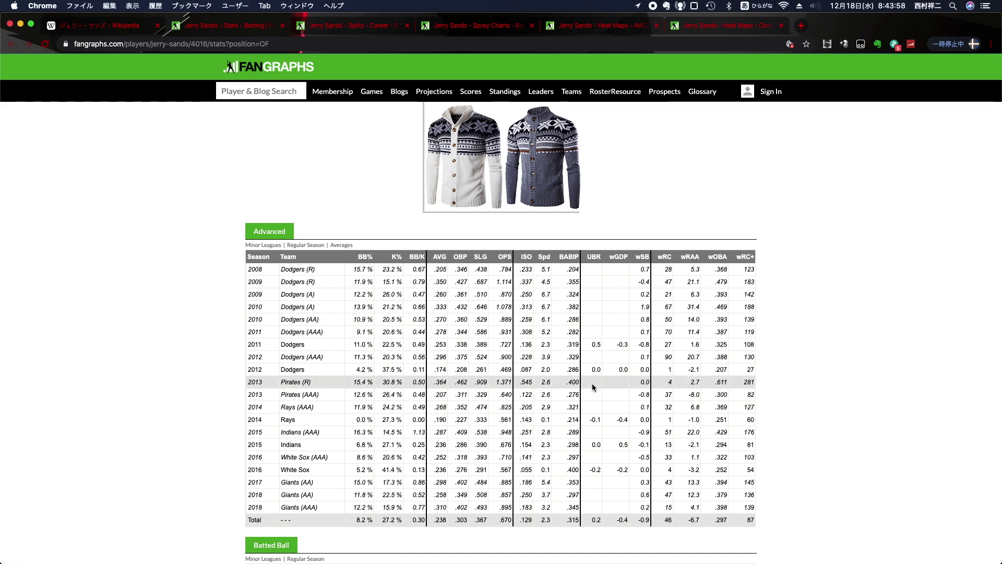
pyautogui.scroll(-3, 593, 386)
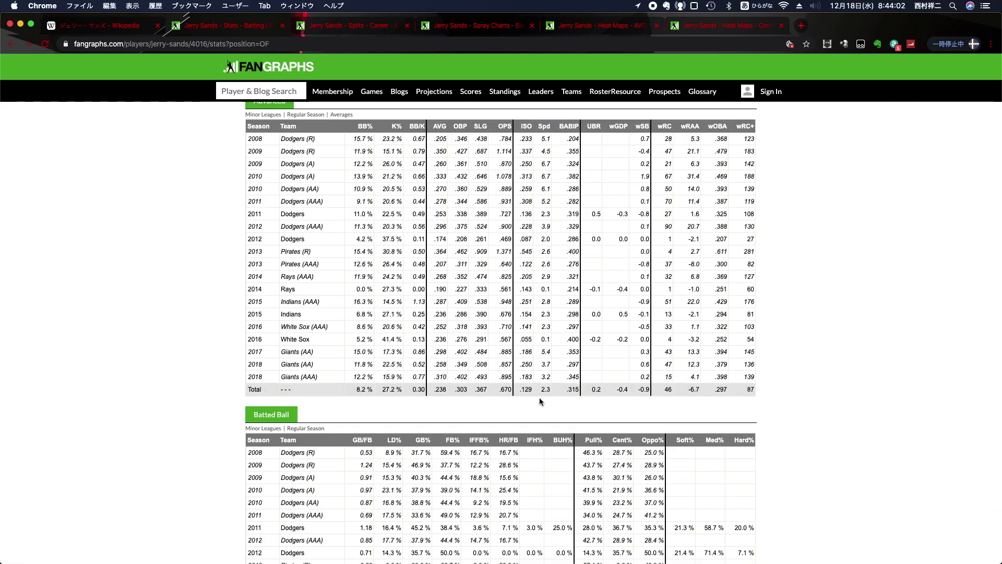
# Step: Open the career splits page and examine the Standard splits from Handedness through Batting Order
pyautogui.click(359, 26)
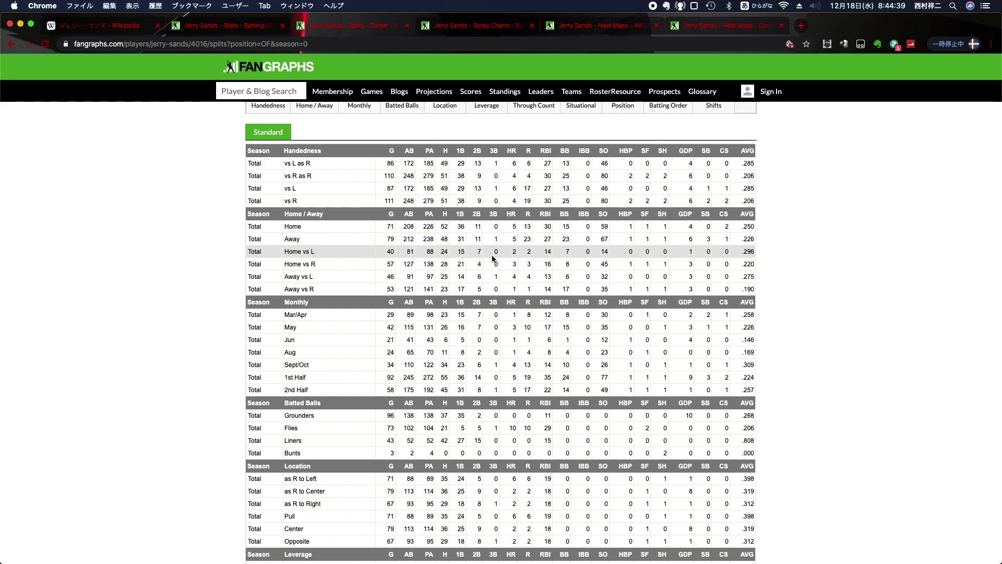
pyautogui.scroll(-5, 494, 258)
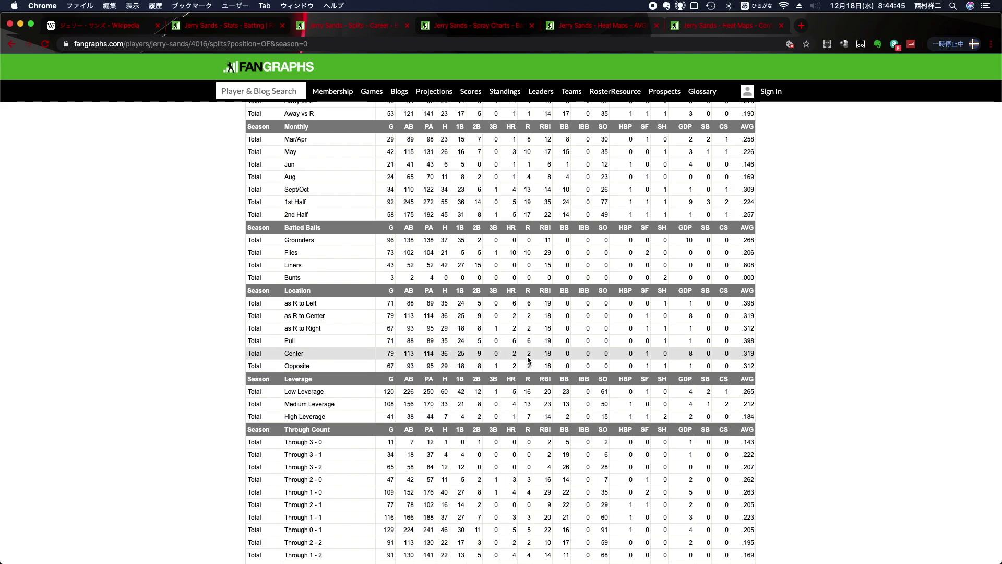
pyautogui.scroll(-3, 529, 362)
pyautogui.scroll(-5, 529, 363)
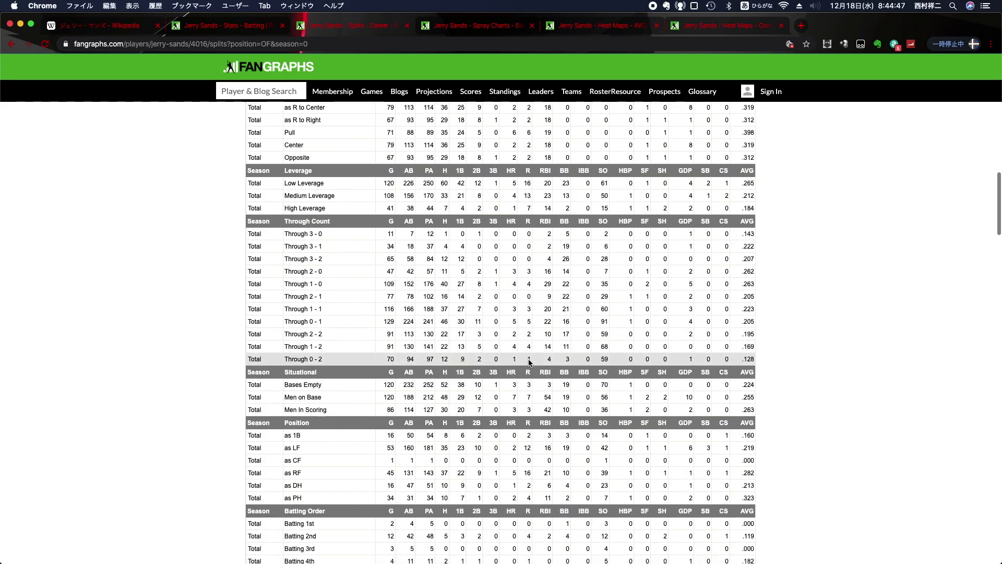
# Step: Return to the season stats page and examine the Batted Ball and More Batted Ball tables
pyautogui.press('super+bracketleft')
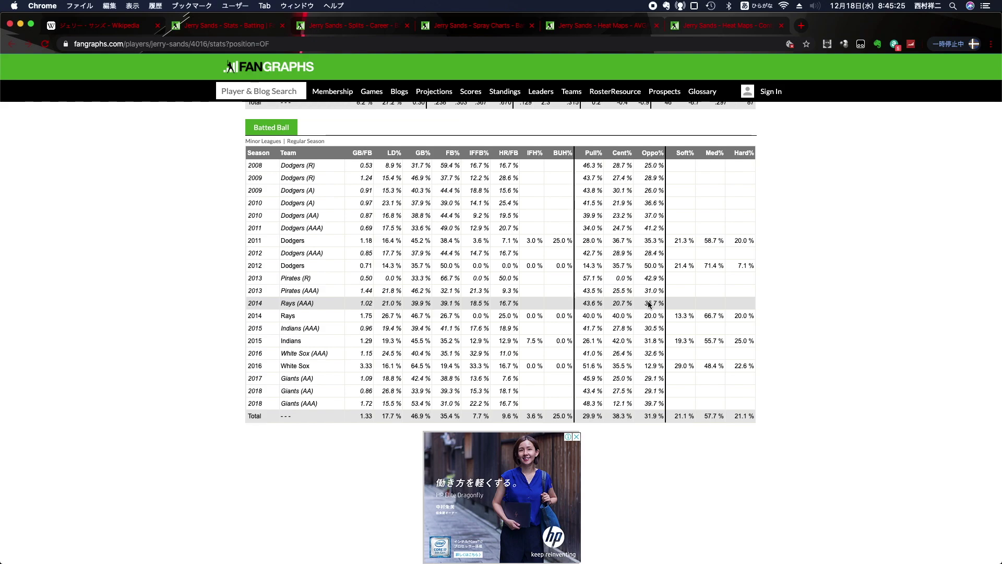
pyautogui.click(599, 26)
pyautogui.click(225, 25)
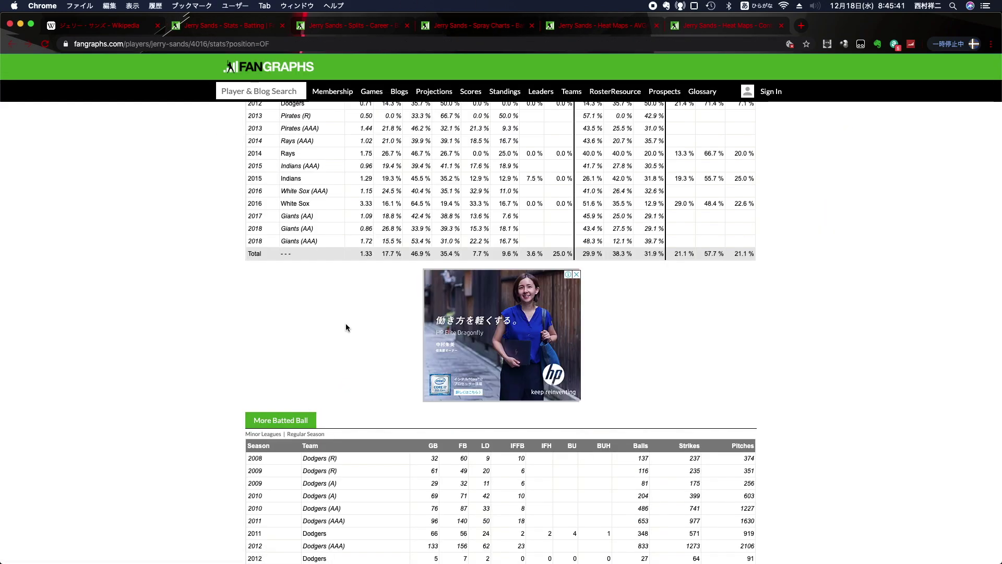
pyautogui.scroll(-3, 349, 324)
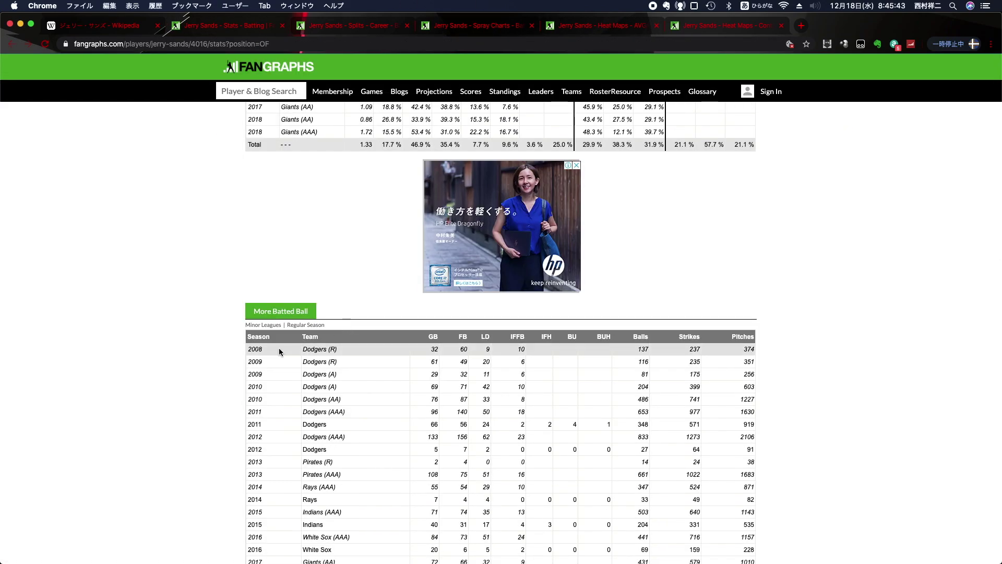
pyautogui.scroll(-5, 387, 295)
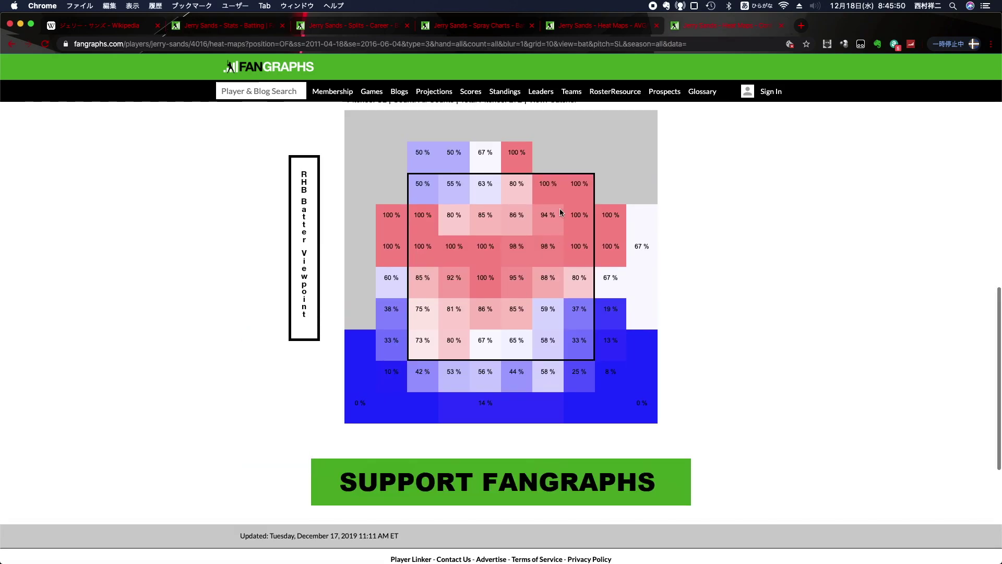
# Step: Examine the Contact% heat map for sliders (SL) and the AVG/P heat map for all pitches
pyautogui.scroll(3, 560, 212)
pyautogui.scroll(-2, 560, 212)
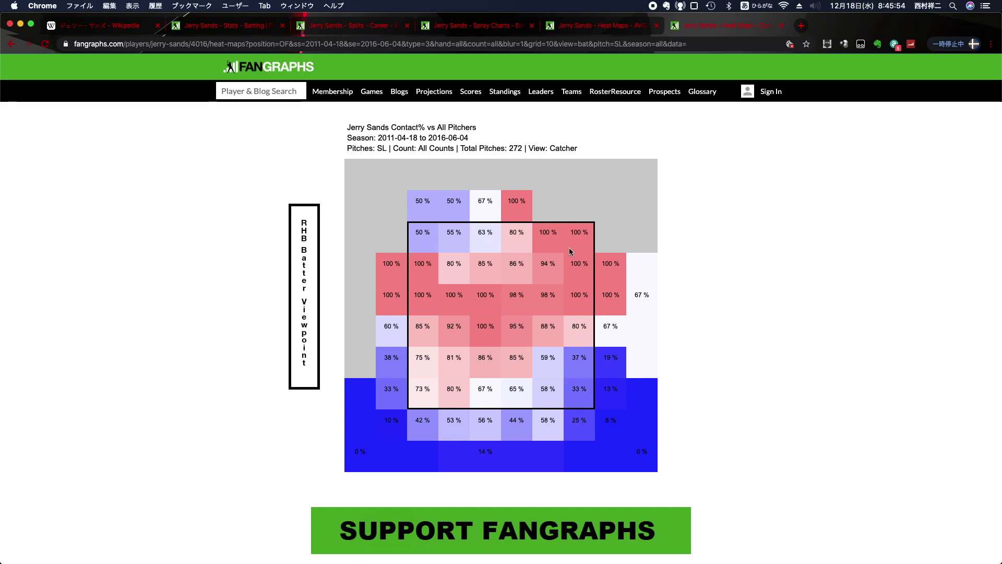
pyautogui.scroll(1, 578, 391)
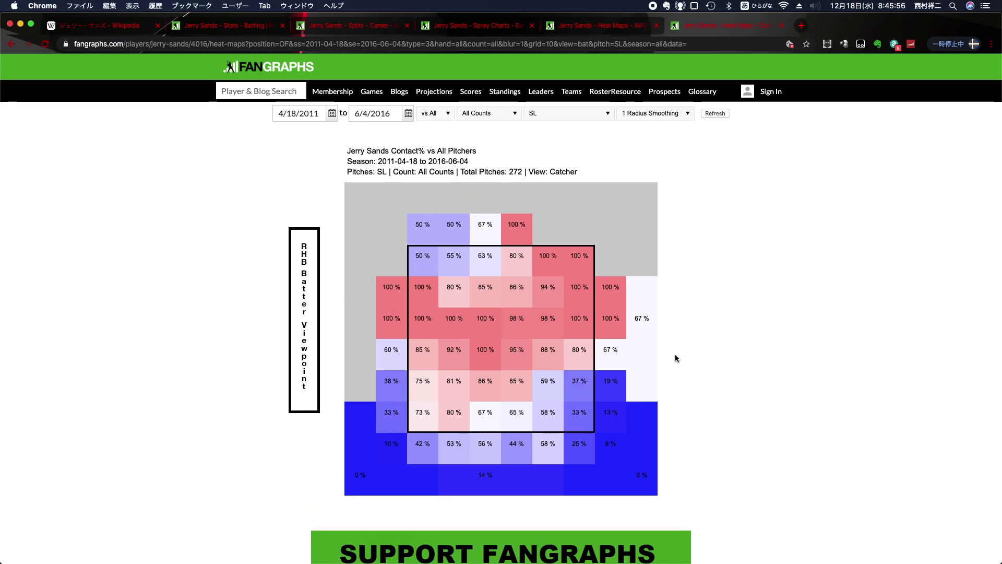
pyautogui.scroll(1, 450, 361)
pyautogui.scroll(-1, 557, 382)
pyautogui.scroll(-3, 574, 403)
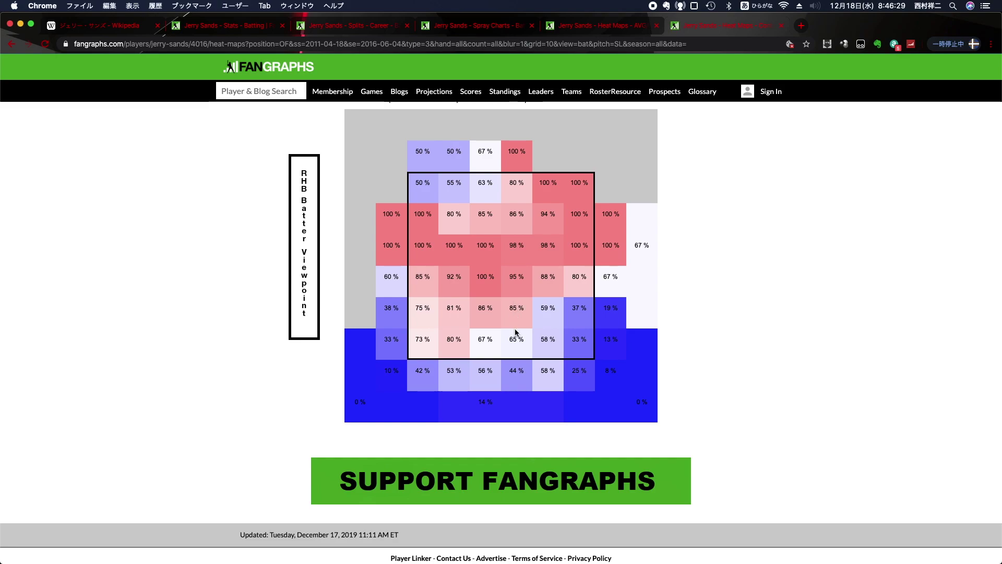
pyautogui.click(604, 31)
pyautogui.scroll(-5, 467, 324)
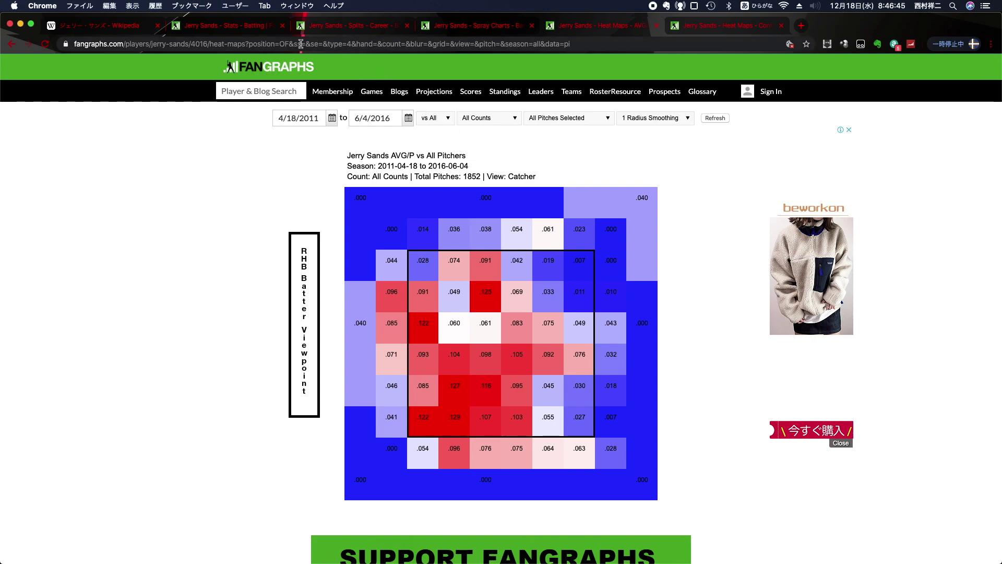
# Step: Examine the pitch value and Plate Discipline tables on the season stats page
pyautogui.click(251, 25)
pyautogui.scroll(-6, 358, 302)
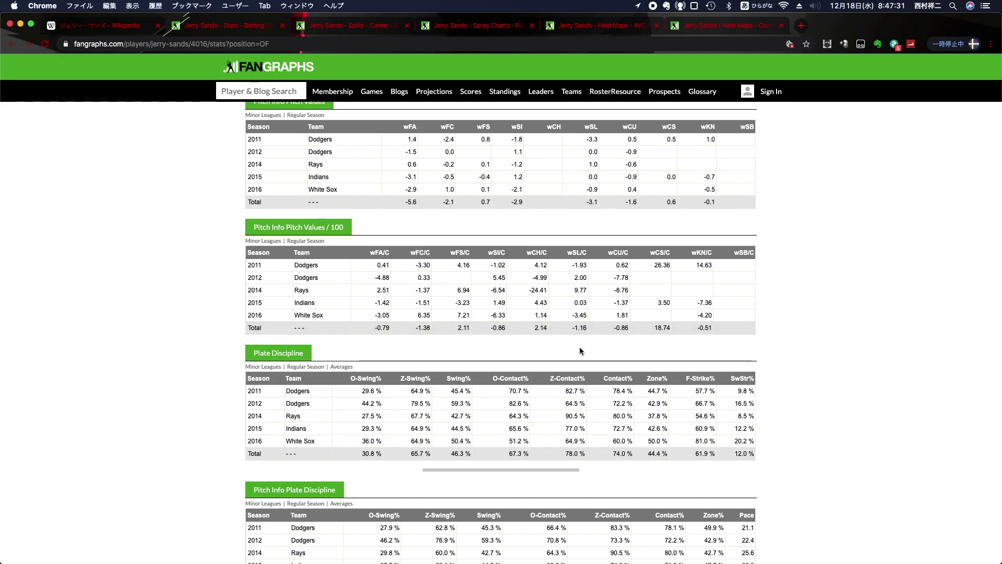
pyautogui.scroll(-5, 471, 374)
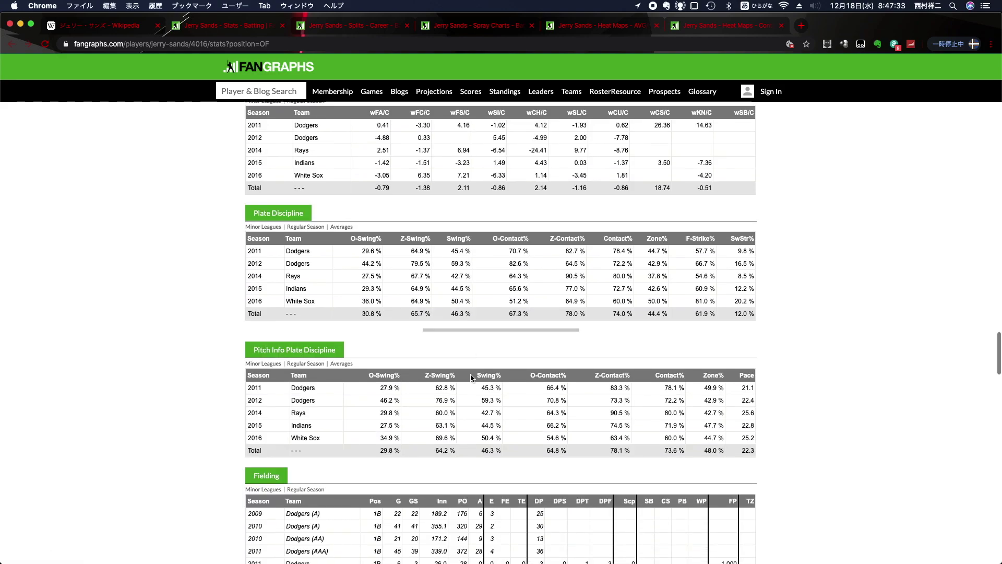
# Step: Examine the Fielding and Advanced Fielding tables across the first base and outfield positions
pyautogui.scroll(-15, 471, 374)
pyautogui.scroll(6, 470, 374)
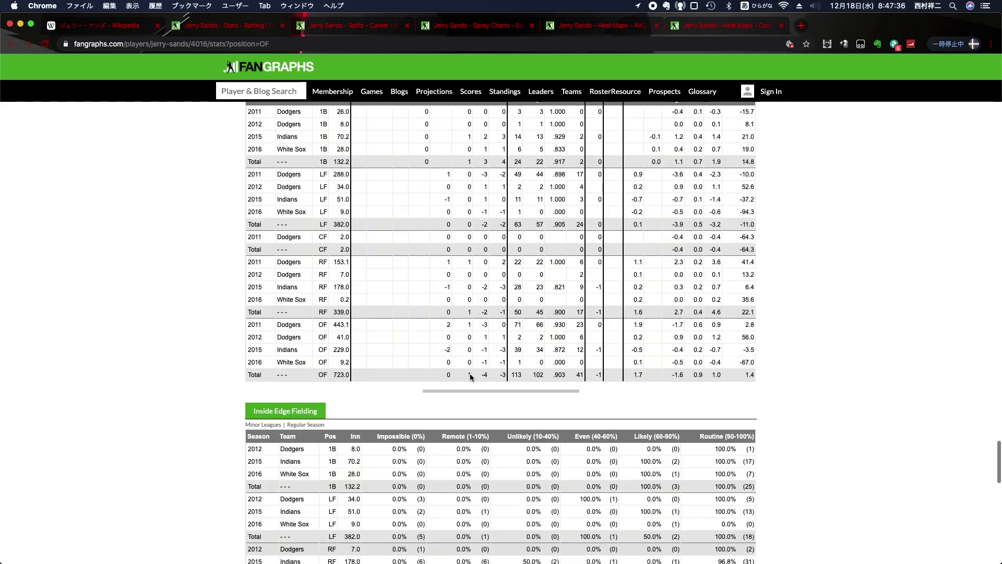
pyautogui.scroll(4, 469, 373)
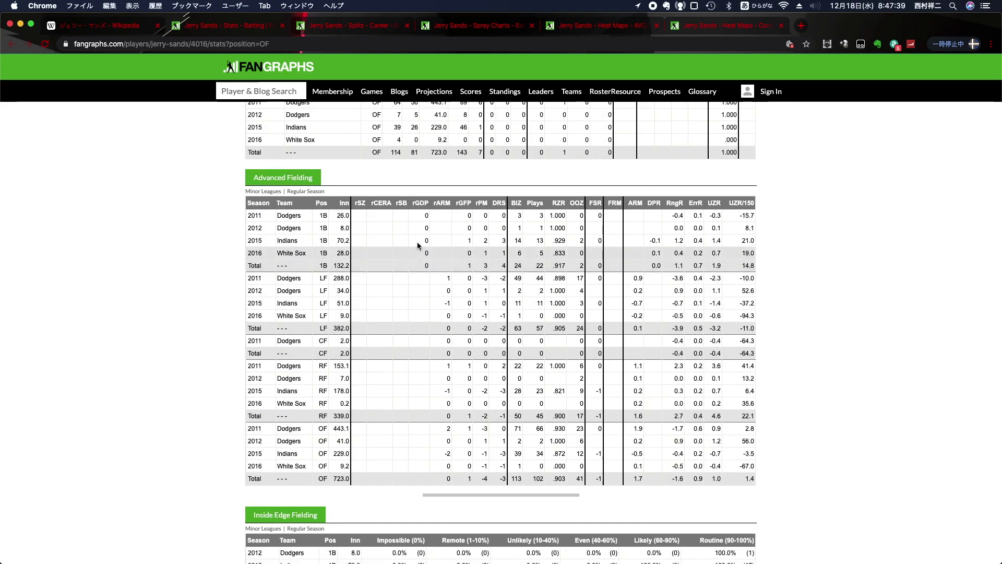
pyautogui.scroll(15, 437, 217)
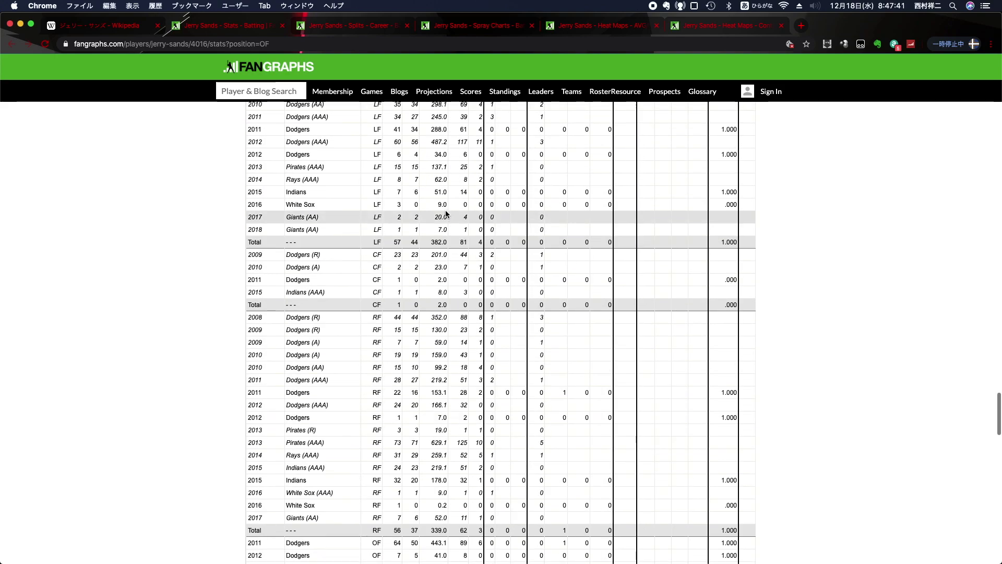
pyautogui.scroll(8, 446, 214)
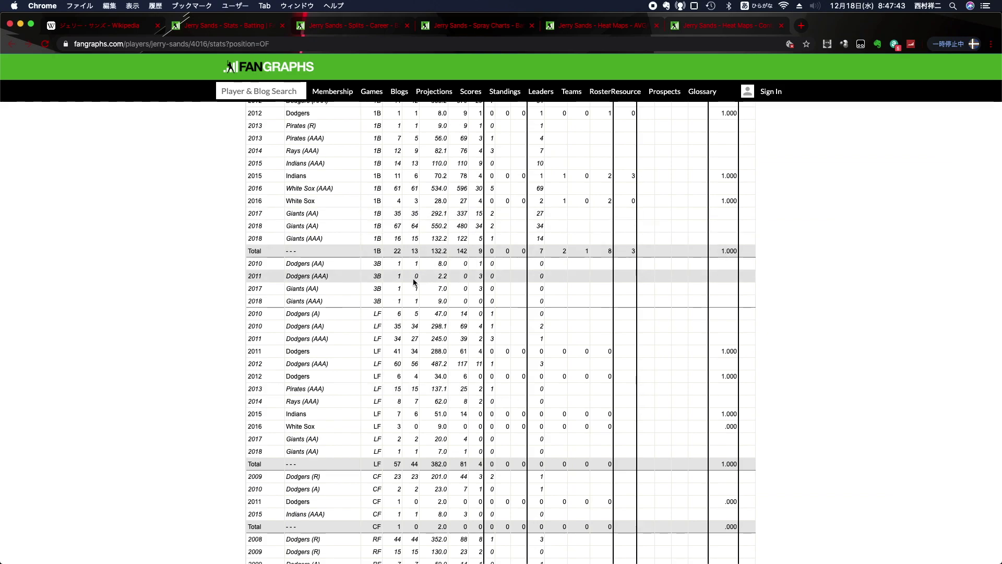
pyautogui.scroll(-20, 414, 282)
pyautogui.scroll(5, 414, 277)
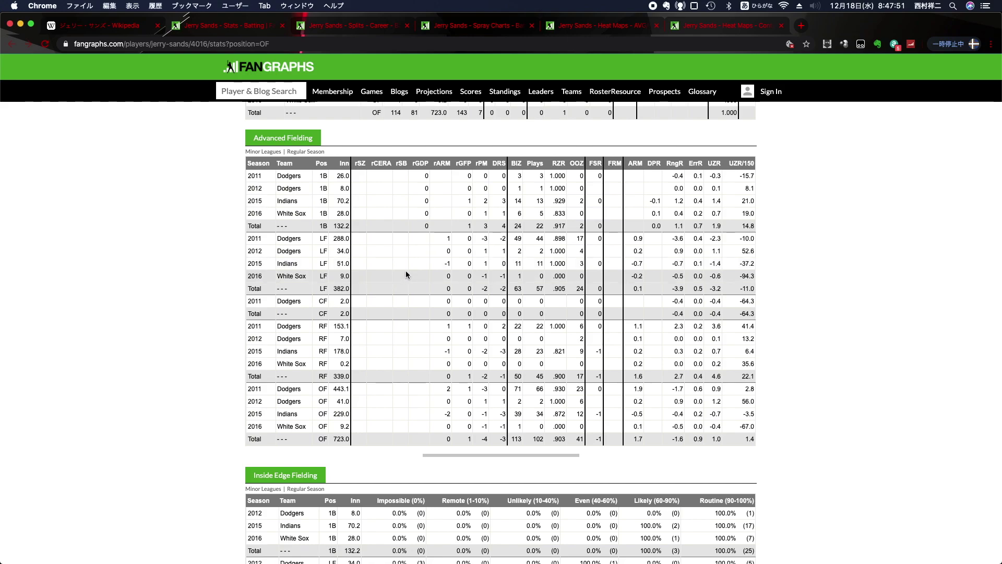
# Step: Check the Wikipedia and splits pages, and highlight the 2015 Indians right-field rARM value in the Advanced Fielding table
pyautogui.press('super+1')
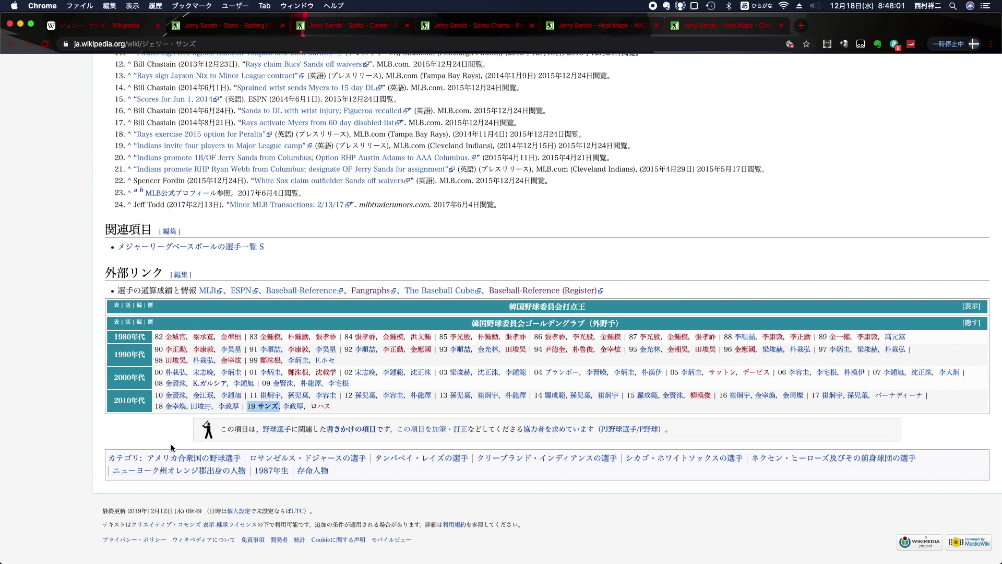
pyautogui.click(377, 27)
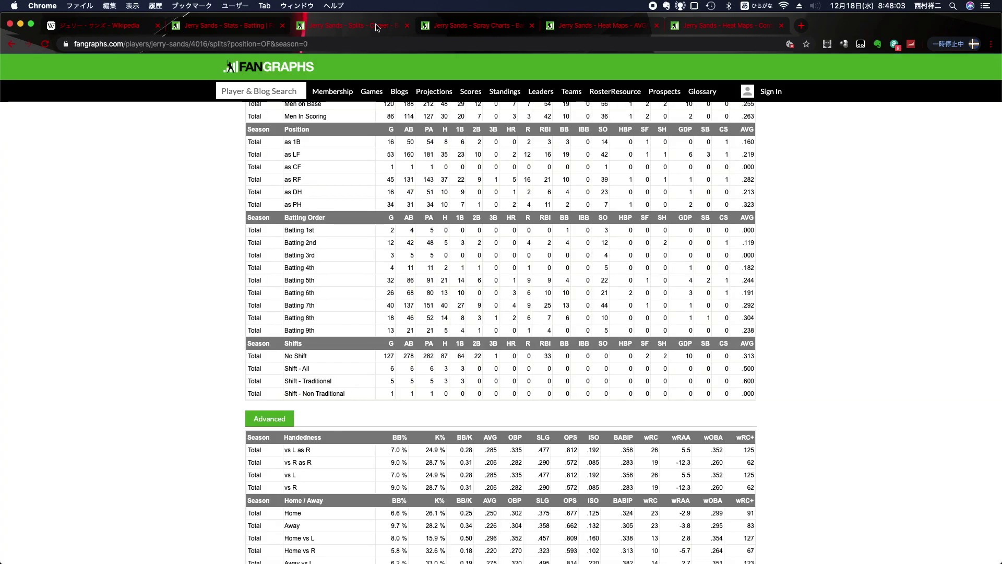
pyautogui.click(180, 26)
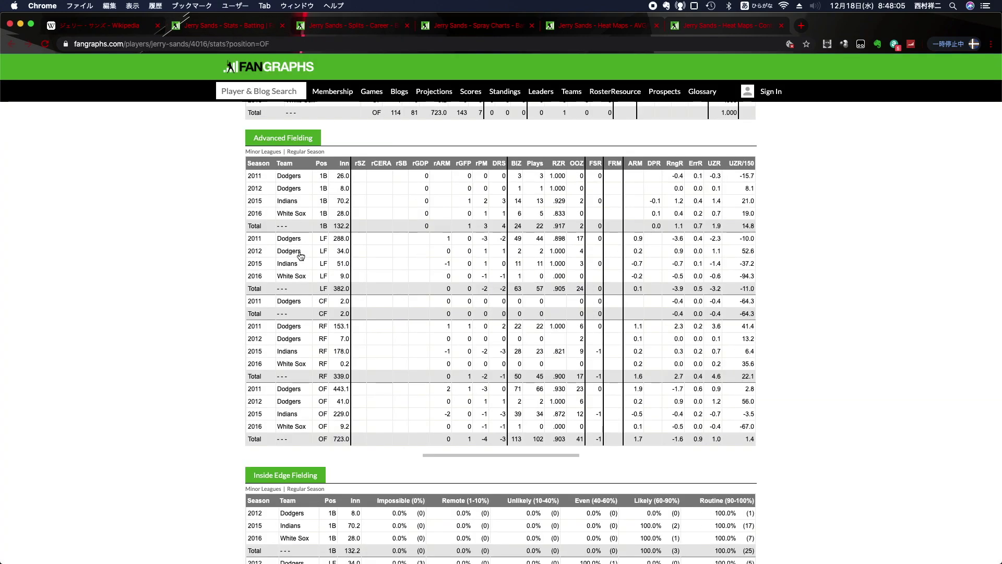
pyautogui.click(210, 338)
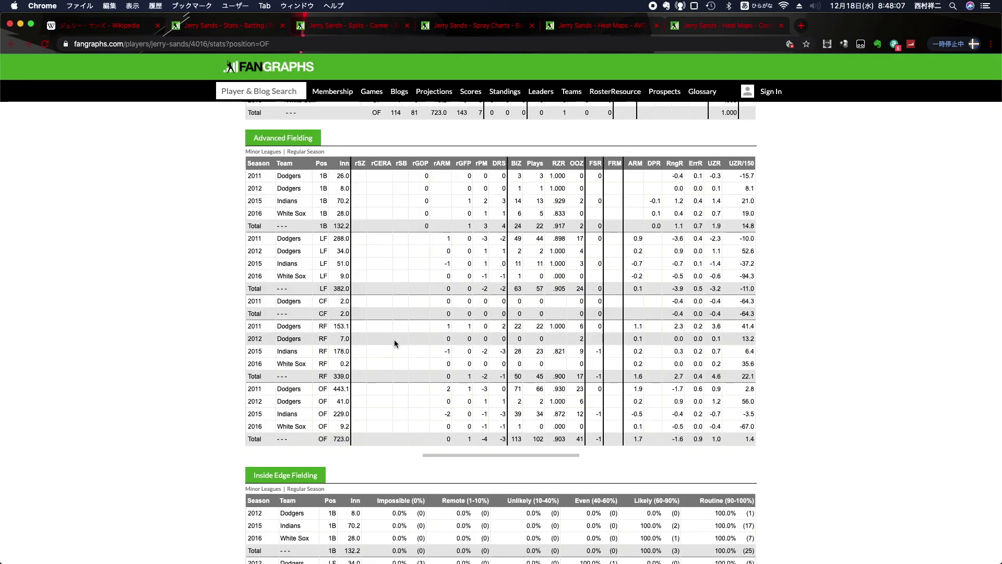
pyautogui.doubleClick(448, 352)
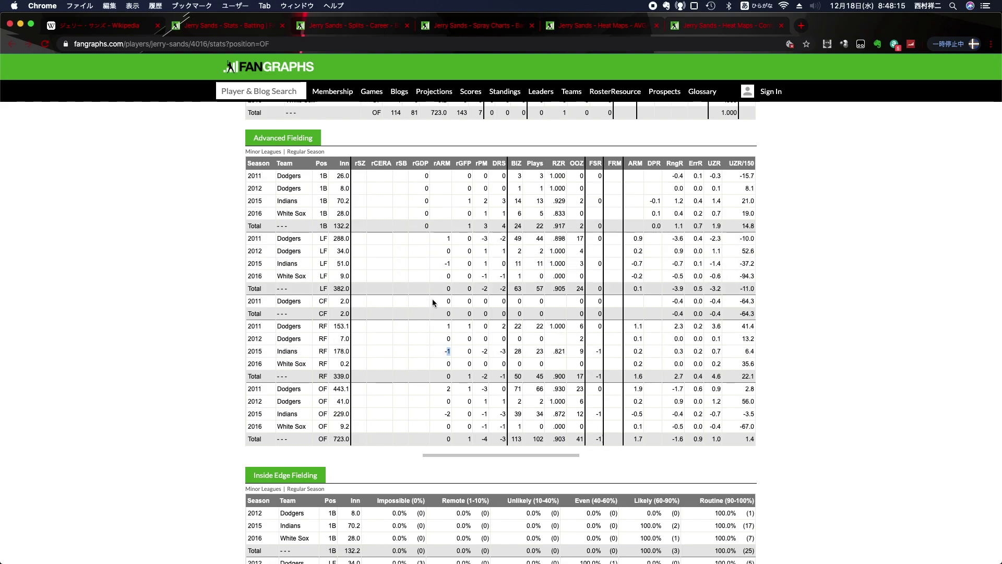
pyautogui.click(391, 370)
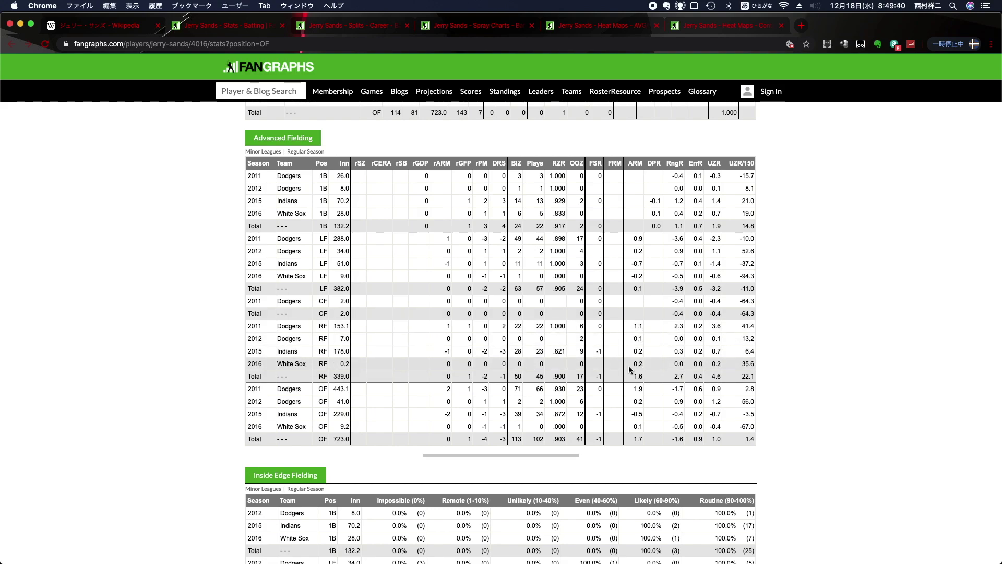
# Step: Examine the Fans Scouting Report and Value tables, and open the spray charts page
pyautogui.scroll(-4, 629, 365)
pyautogui.scroll(-7, 629, 365)
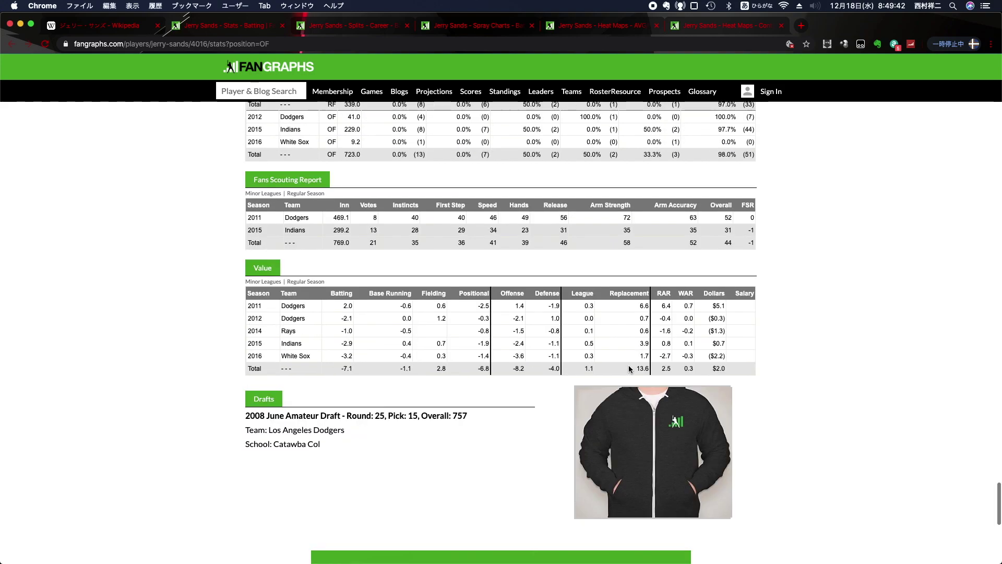
pyautogui.click(426, 26)
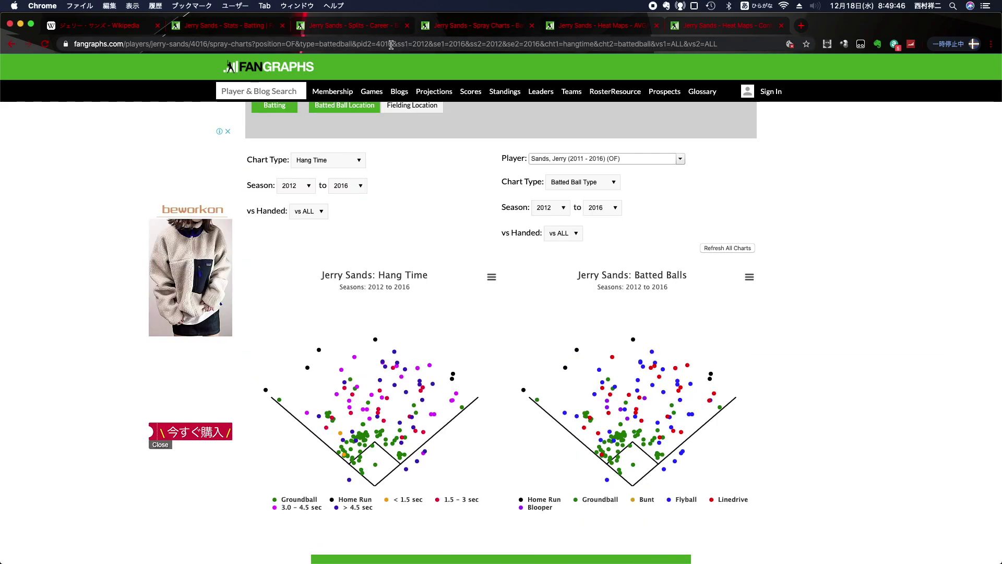
# Step: Examine the Advanced and Batted Ball sections of the career splits down to the end of the page
pyautogui.click(381, 29)
pyautogui.scroll(-20, 269, 380)
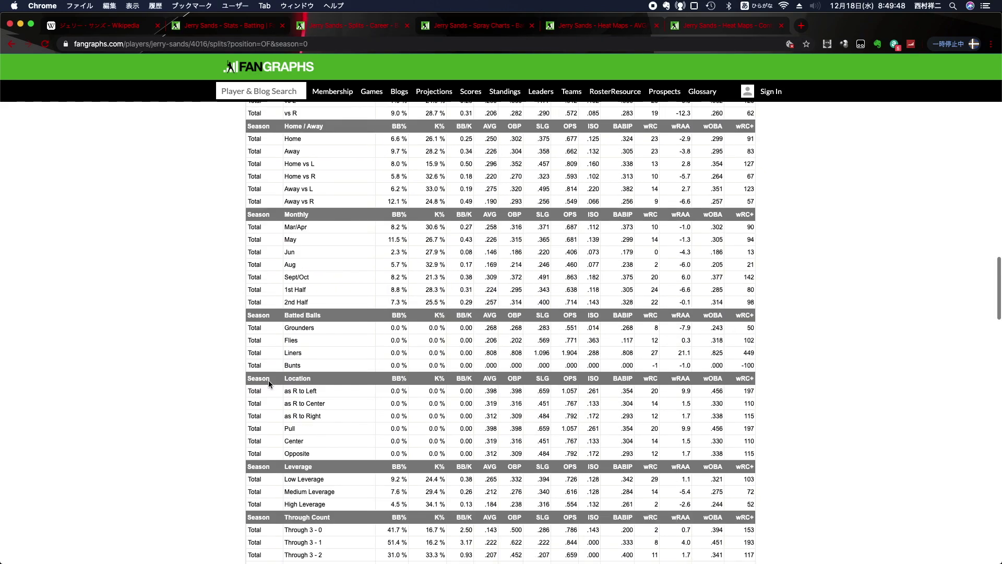
pyautogui.scroll(-4, 269, 384)
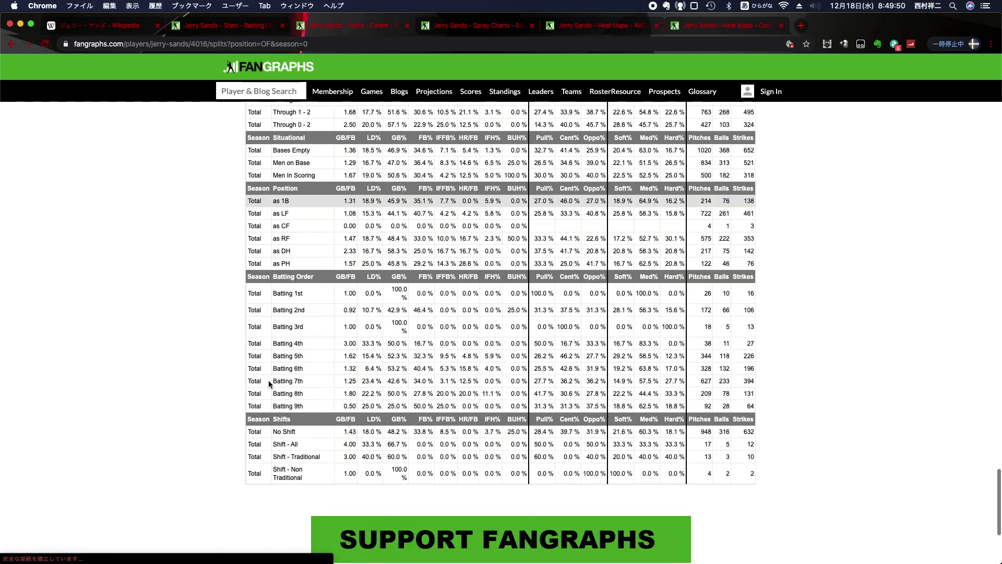
# Step: Switch to the Numbers spreadsheet ジェリー・サンズ to view the yearly batting statistics and the 成績予想 rows
pyautogui.hotkey('ctrl', 'Up')
pyautogui.click(646, 415)
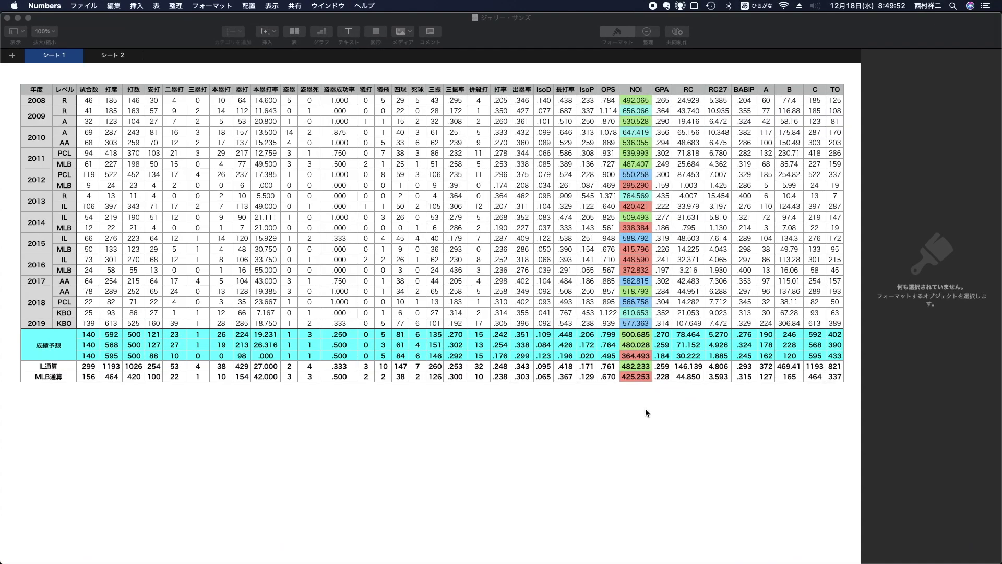
# Step: Hide the format sidebar and go through the three 成績予想 rows one at a time
pyautogui.click(617, 32)
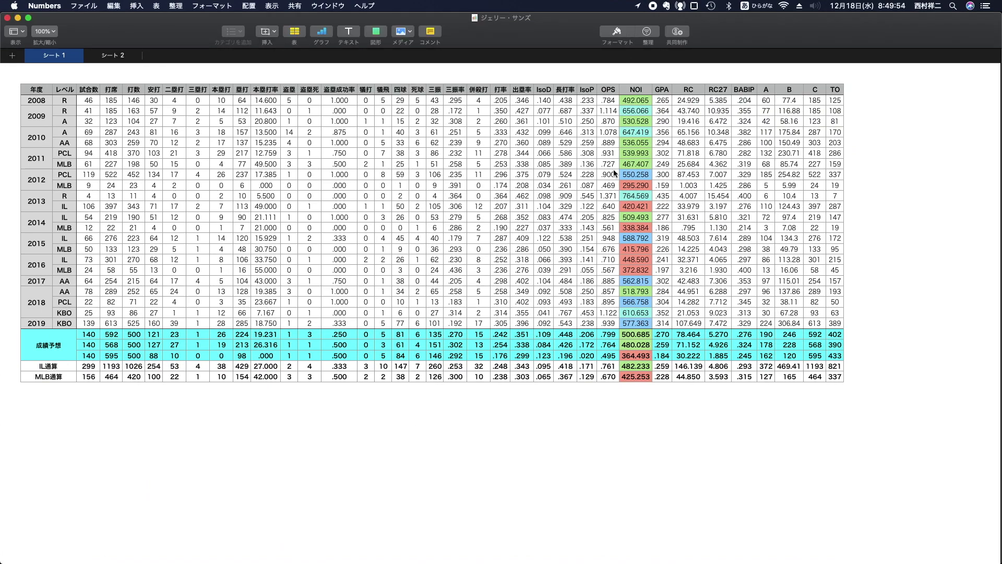
pyautogui.click(90, 341)
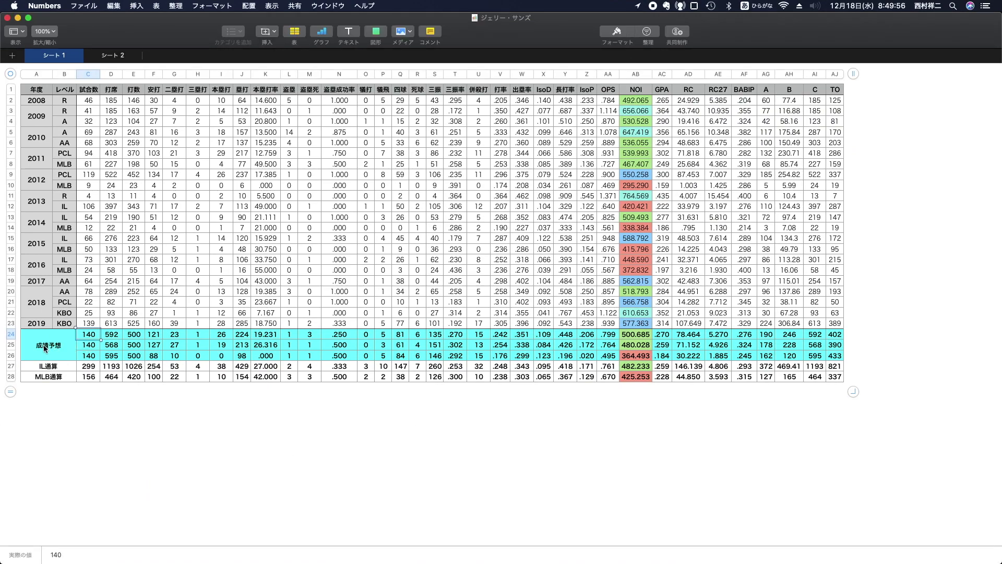
pyautogui.click(12, 335)
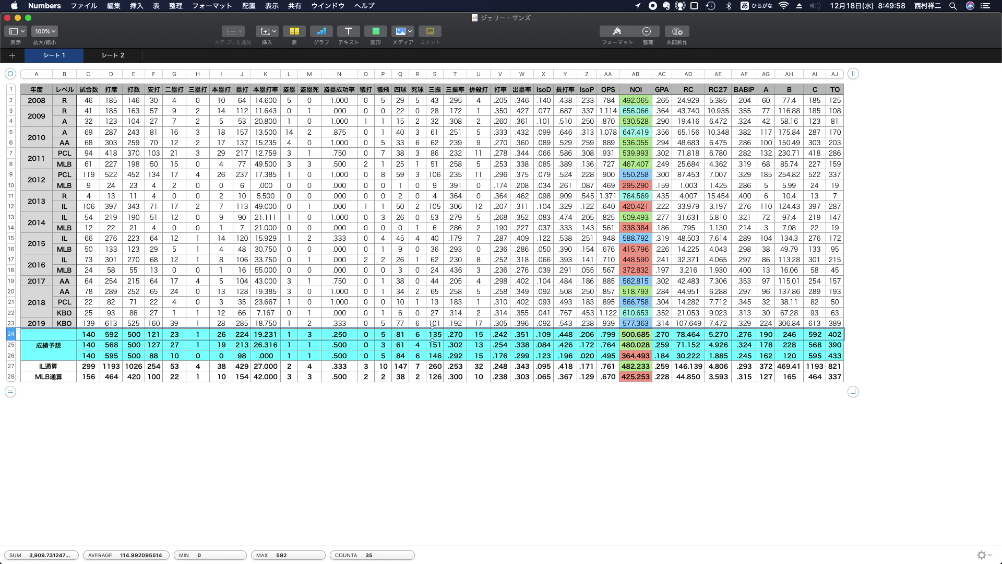
pyautogui.click(12, 346)
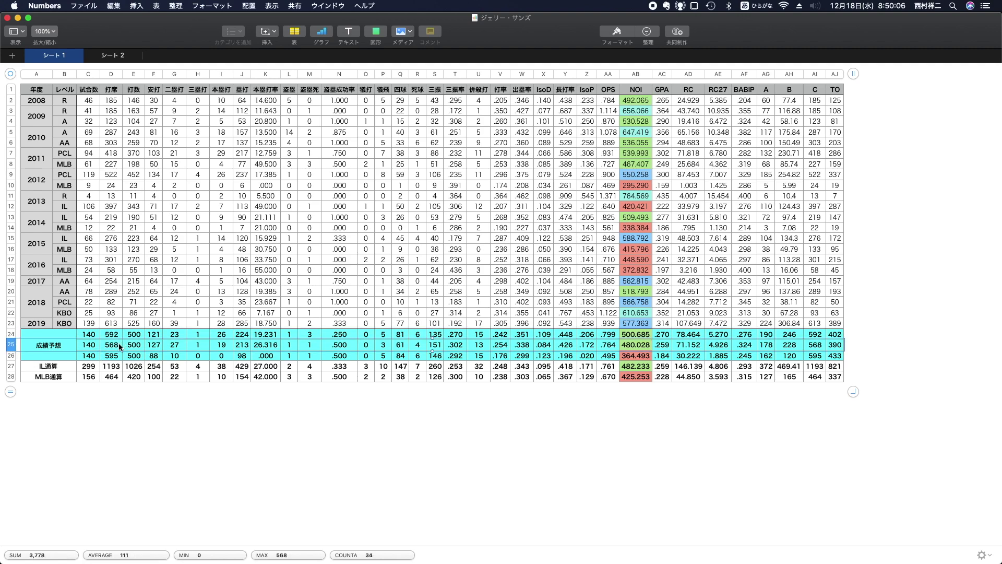
pyautogui.click(9, 357)
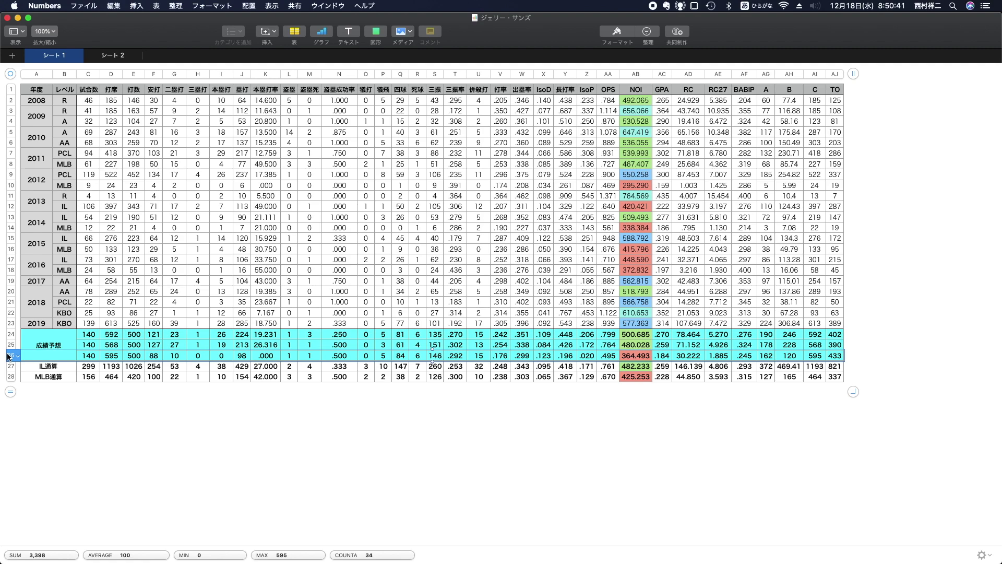
# Step: Examine the third 成績予想 row's 打数, 三振率 and the rate statistics from 打率 to OPS, and clear the selection
pyautogui.click(136, 356)
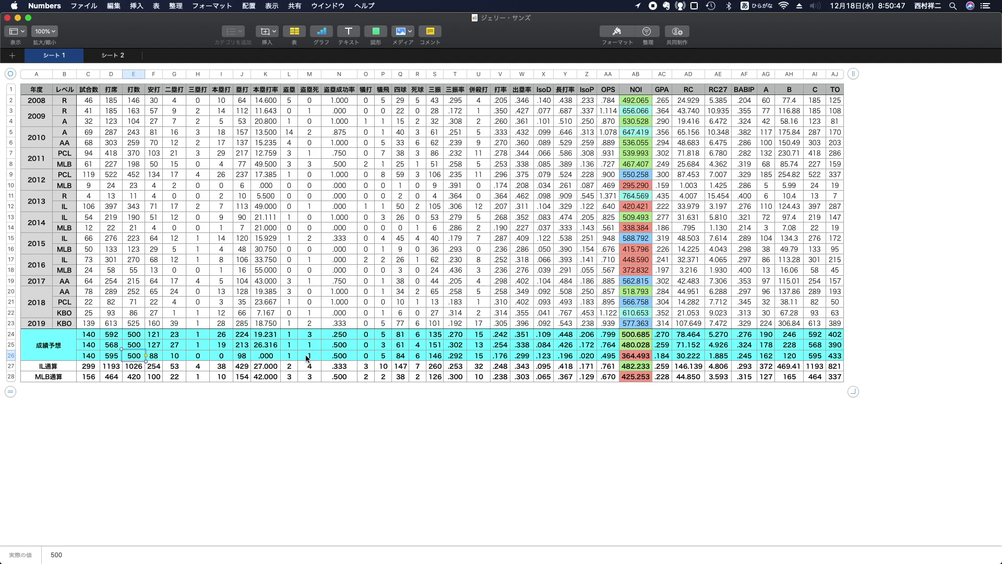
pyautogui.click(462, 359)
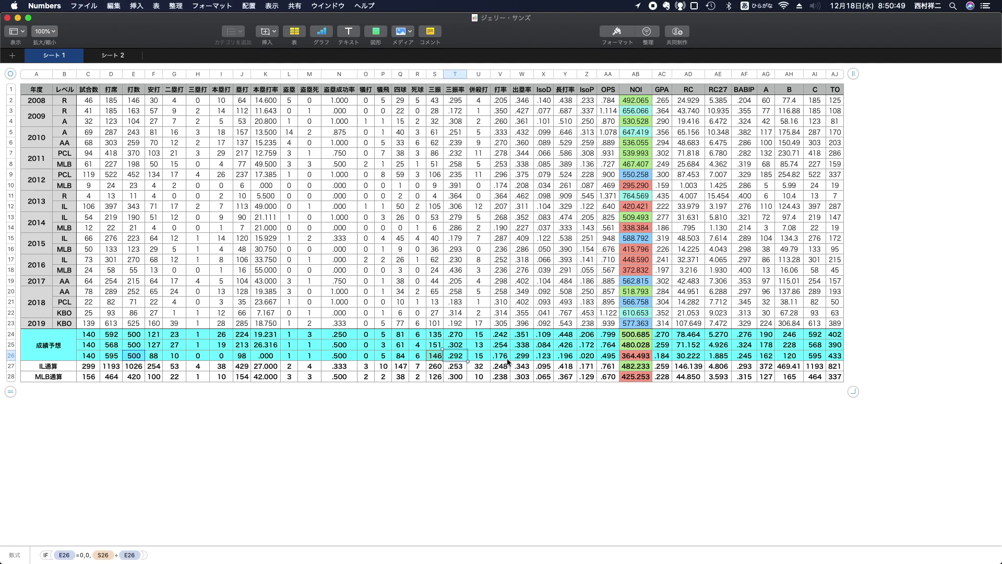
pyautogui.moveTo(504, 360); pyautogui.dragTo(606, 361)
pyautogui.click(587, 430)
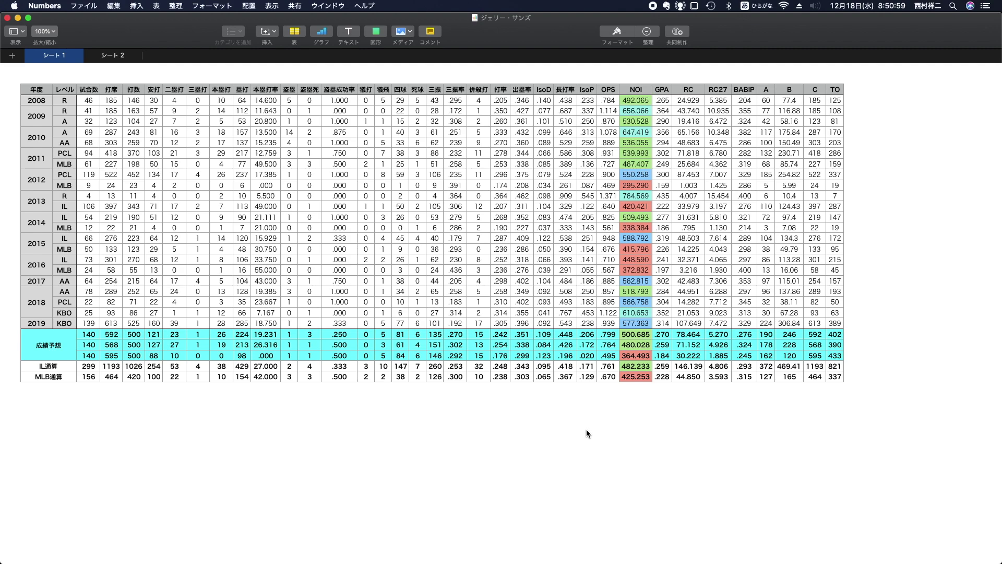
# Step: Check the 打率 of the IL通算 and MLB通算 rows, and the 三振 column from the first 成績予想 row down to the totals
pyautogui.click(503, 371)
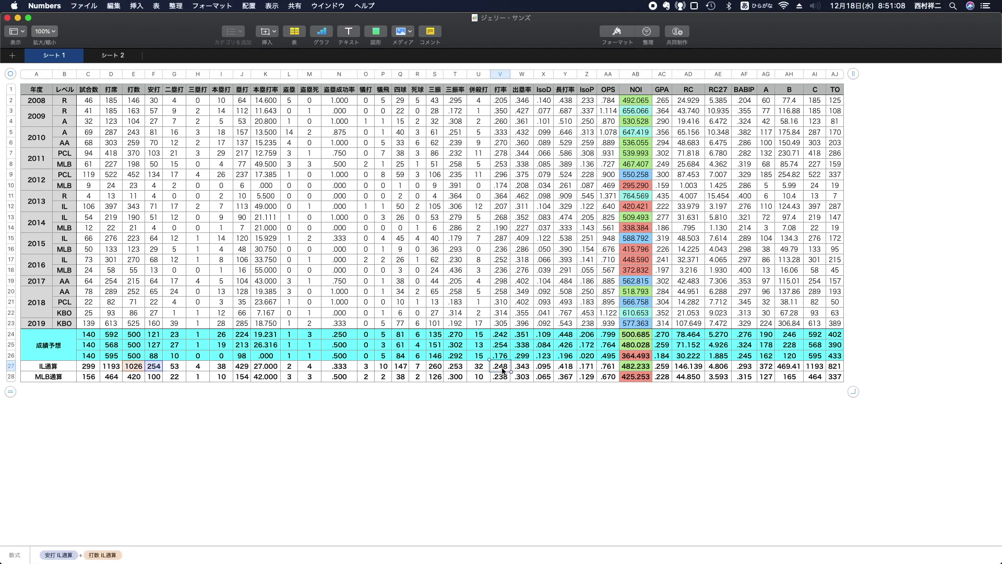
pyautogui.press('Down')
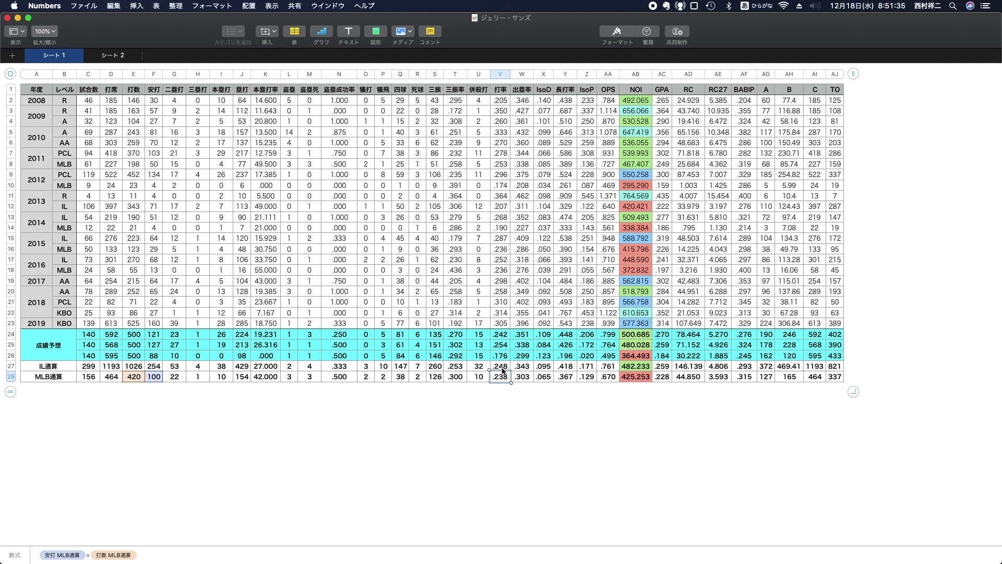
pyautogui.click(434, 337)
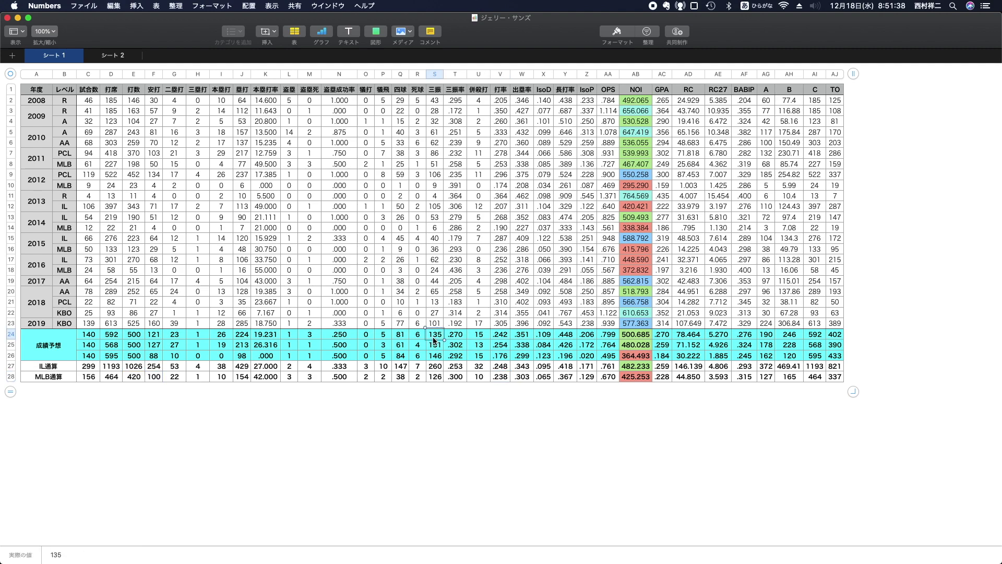
pyautogui.press('Down')
pyautogui.press('Down')
pyautogui.press('Down')
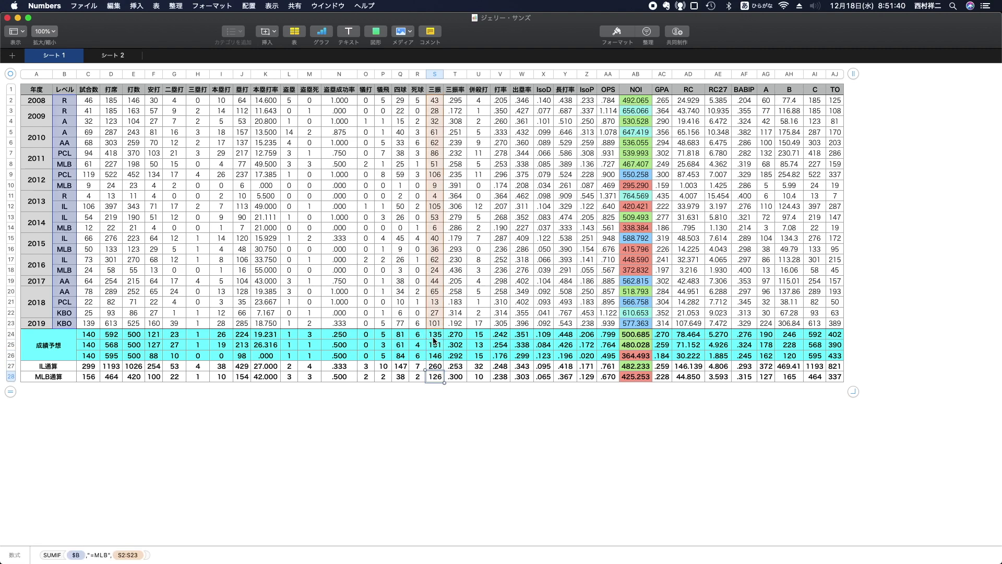
pyautogui.press('Down')
# Step: Compare the 三振 values of the 成績予想 rows and check the neighbouring 併殺打 and 死球 projections
pyautogui.click(434, 337)
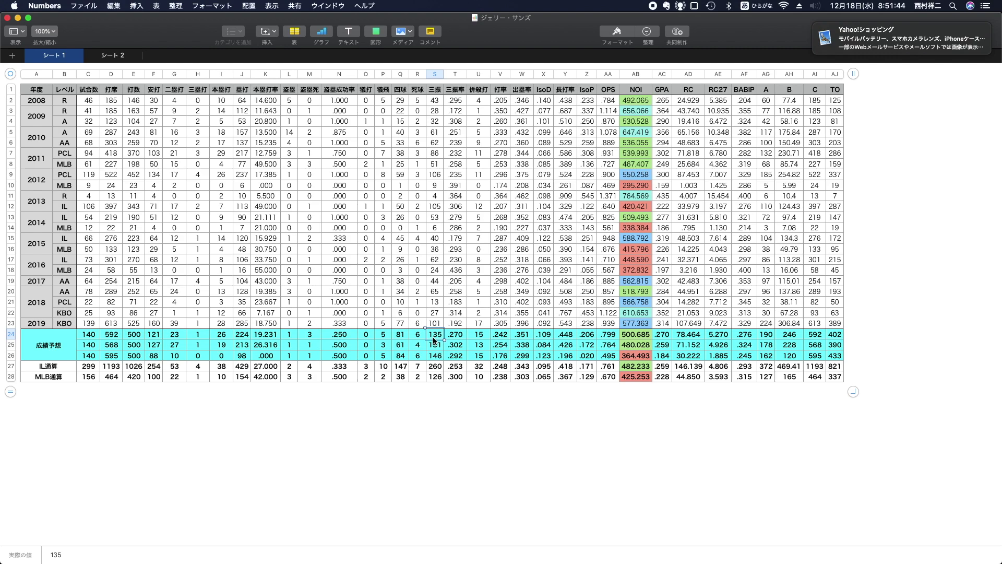
pyautogui.press('Down')
pyautogui.press('Down')
pyautogui.press('Up')
pyautogui.press('Up')
pyautogui.press('Down')
pyautogui.press('Right')
pyautogui.press('Right')
pyautogui.press('Up')
pyautogui.press('Down')
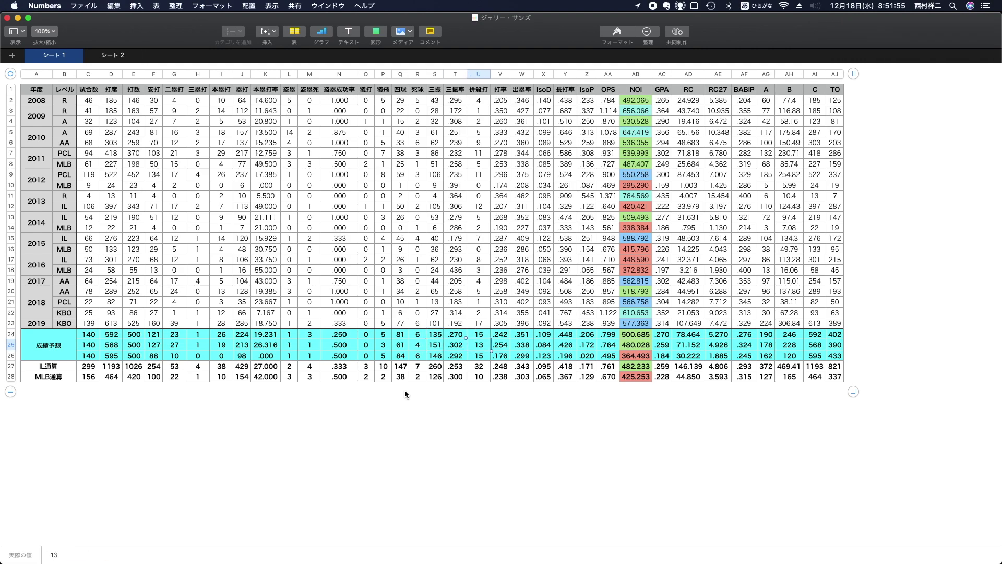
pyautogui.press('Left')
pyautogui.press('Left')
pyautogui.press('Left')
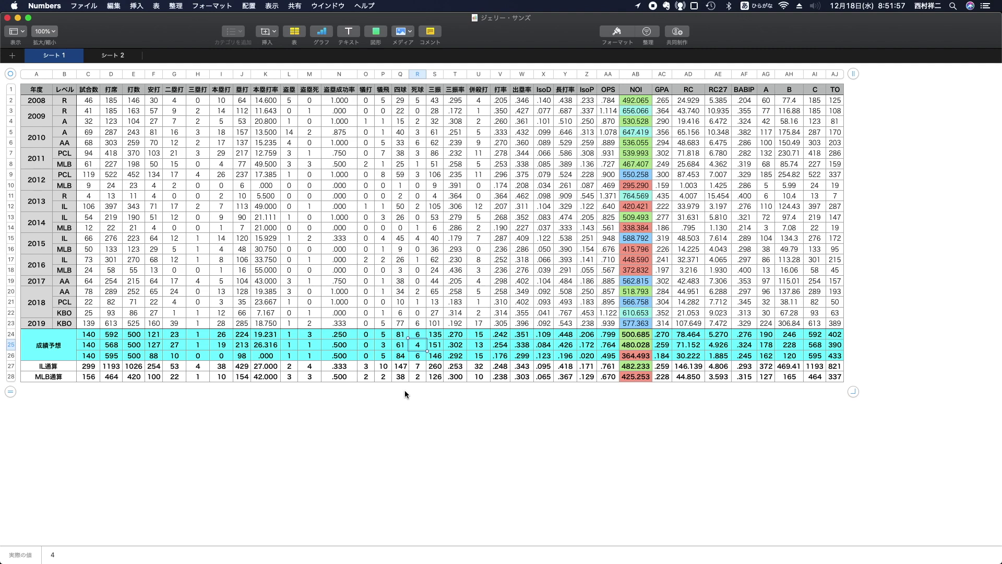
# Step: Examine the IsoD of the first two 成績予想 rows, the first row's 盗塁, and the 本塁打 of both rows
pyautogui.doubleClick(550, 334)
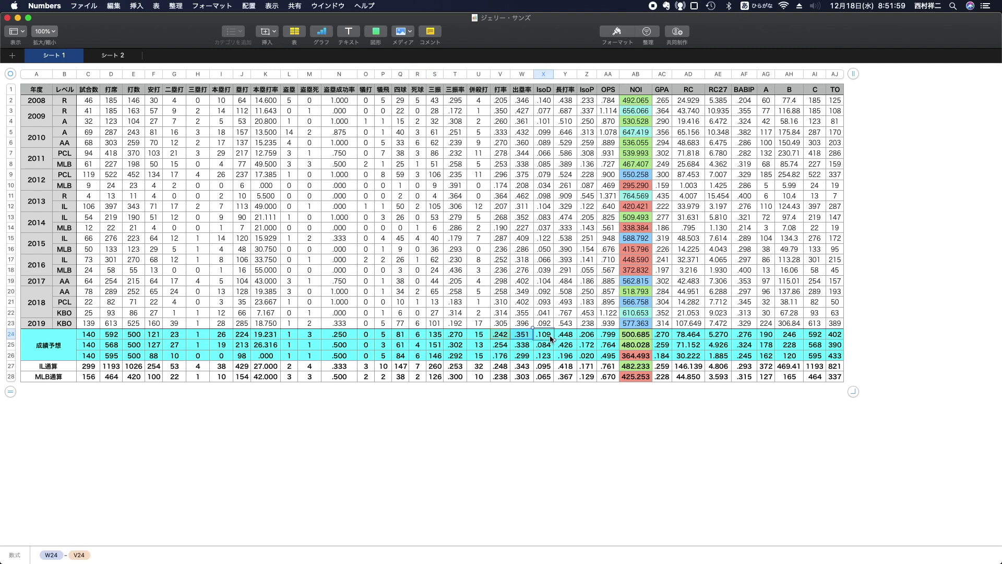
pyautogui.press('Return')
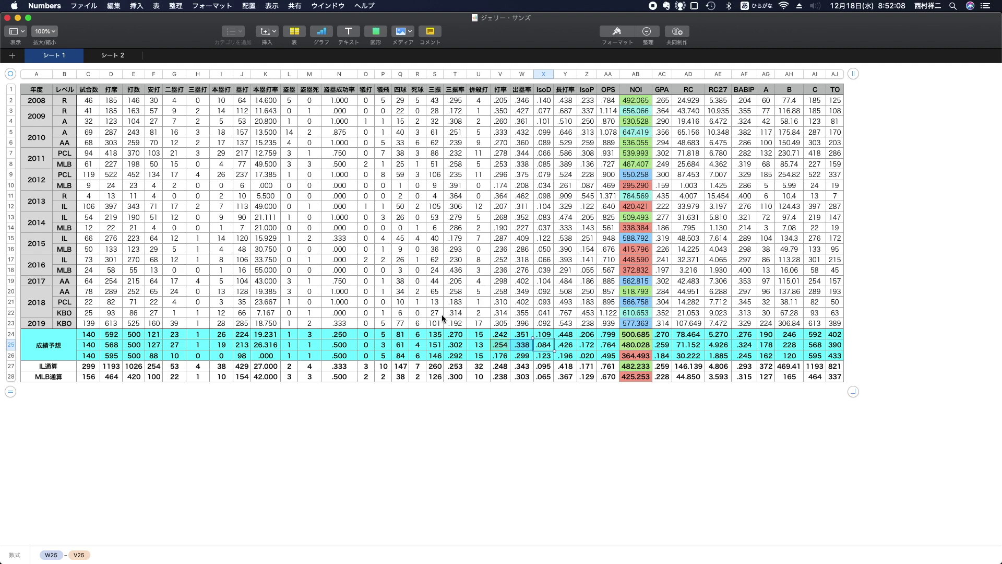
pyautogui.click(289, 335)
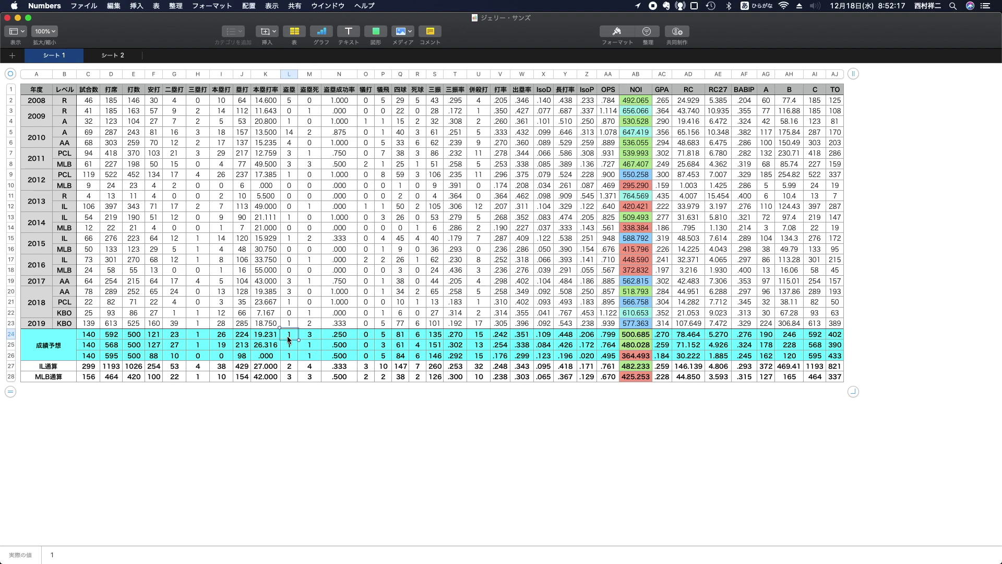
pyautogui.click(289, 340)
pyautogui.click(289, 337)
pyautogui.press('Left')
pyautogui.press('Left')
pyautogui.press('Left')
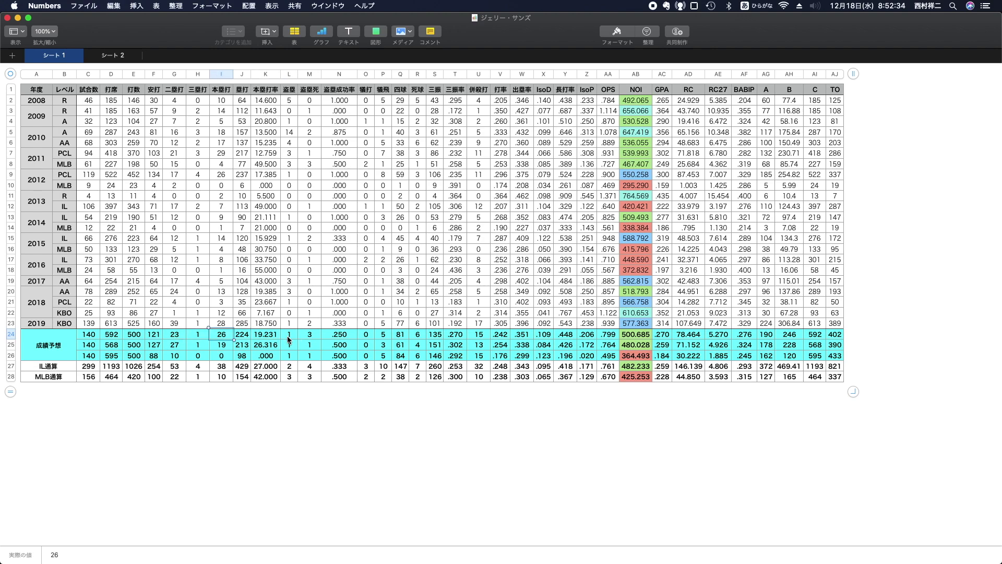
pyautogui.press('Down')
# Step: Examine the 2019 KBO row and compare its 本塁打 value with those of the first two 成績予想 rows
pyautogui.click(10, 324)
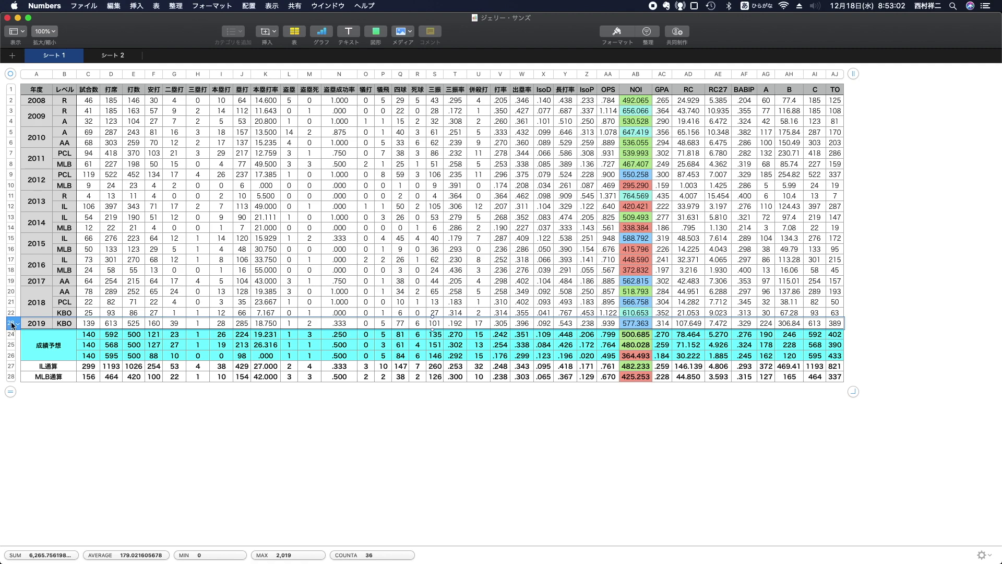
pyautogui.click(221, 324)
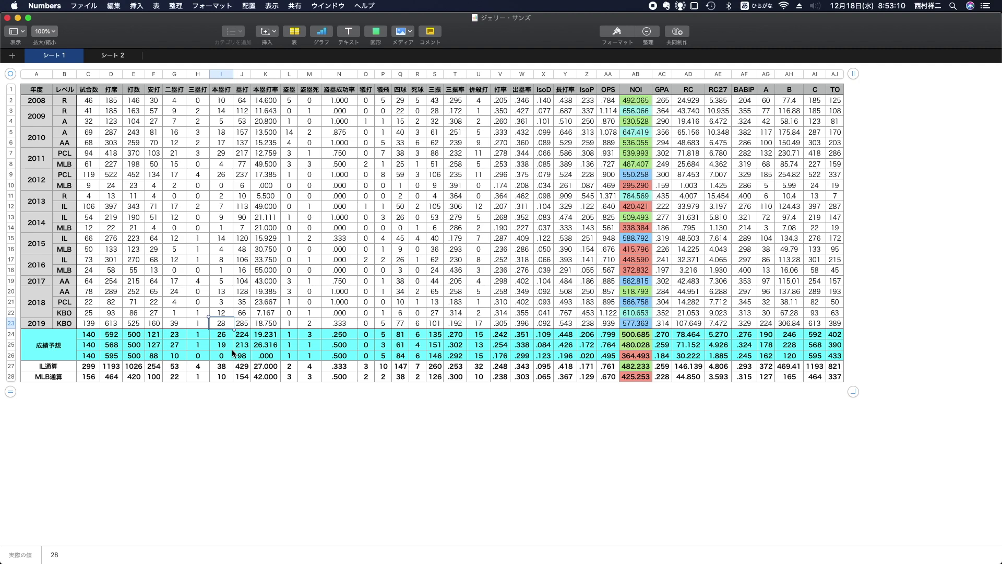
pyautogui.press('Down')
pyautogui.press('Up')
pyautogui.press('Down')
pyautogui.press('Down')
pyautogui.press('Up')
pyautogui.press('Down')
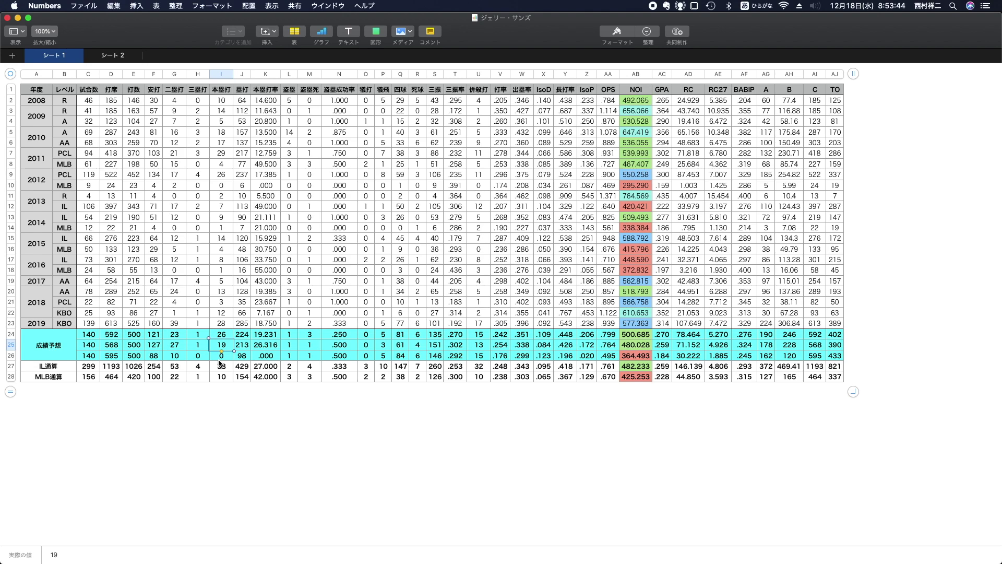
# Step: Check the 2011 PCL row from 本塁打 to 本塁打率 against the 本塁打 of the first 成績予想 row
pyautogui.click(231, 157)
pyautogui.press('Right')
pyautogui.press('Right')
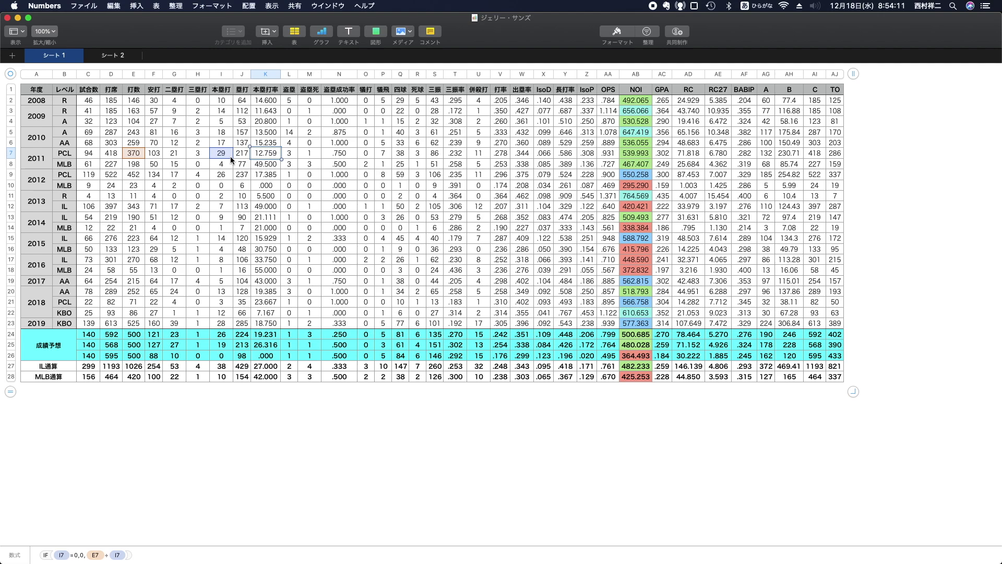
pyautogui.click(224, 336)
# Step: Compare the 打率 of the first two 成績予想 rows, check the second row's 出塁率 and IsoD, and clear the selection
pyautogui.click(500, 336)
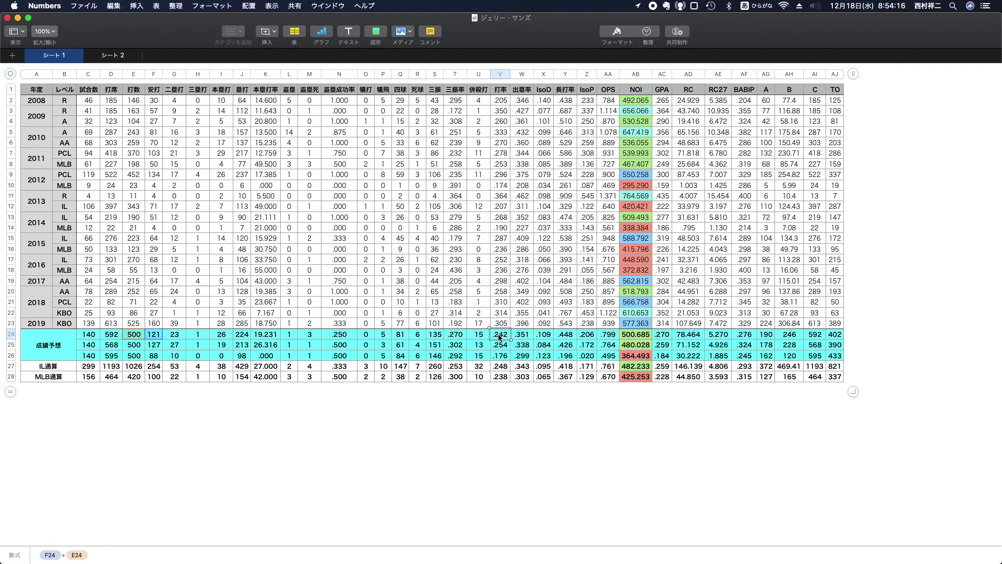
pyautogui.press('Down')
pyautogui.press('Up')
pyautogui.press('Down')
pyautogui.press('Right')
pyautogui.press('Right')
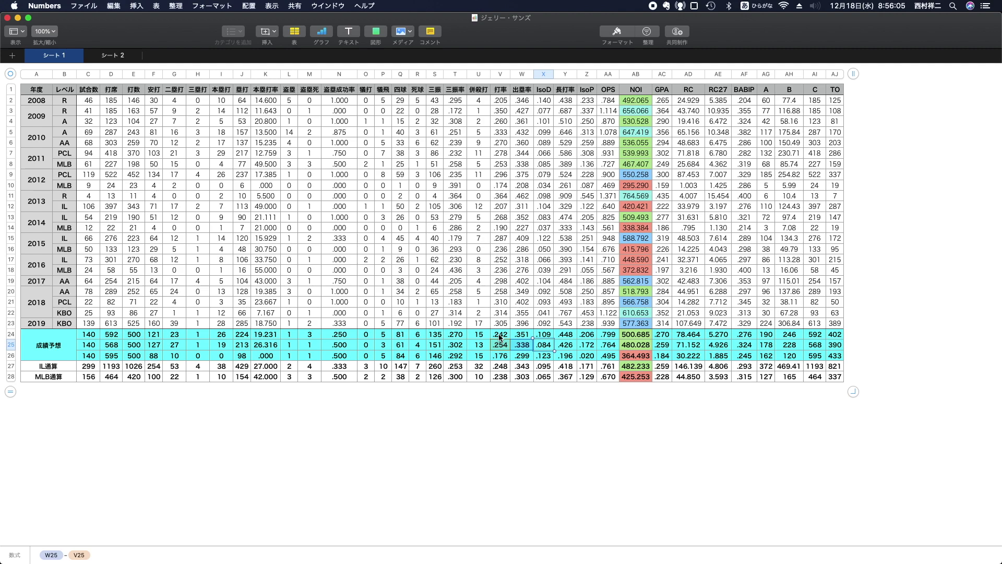
pyautogui.click(499, 334)
pyautogui.click(501, 347)
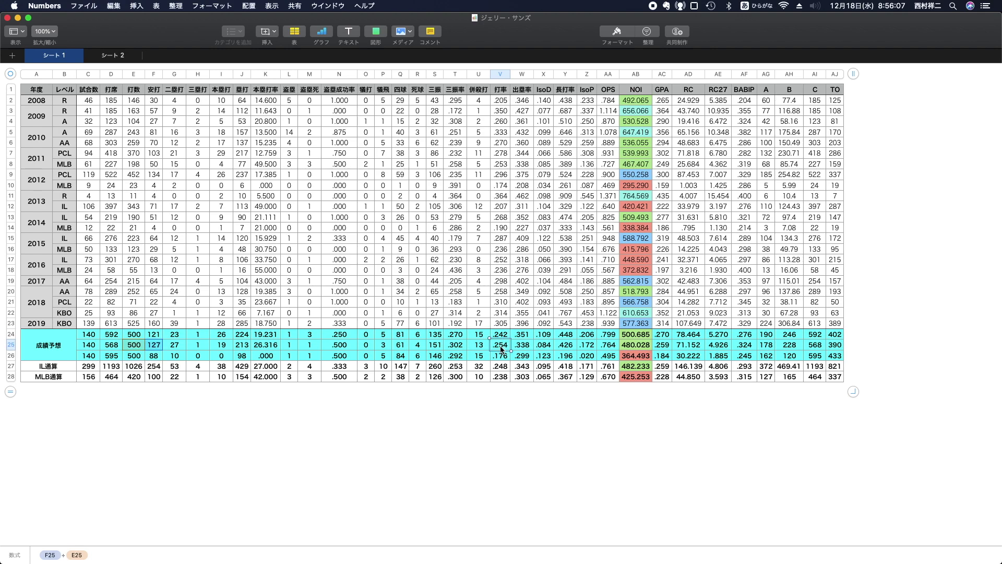
pyautogui.click(312, 418)
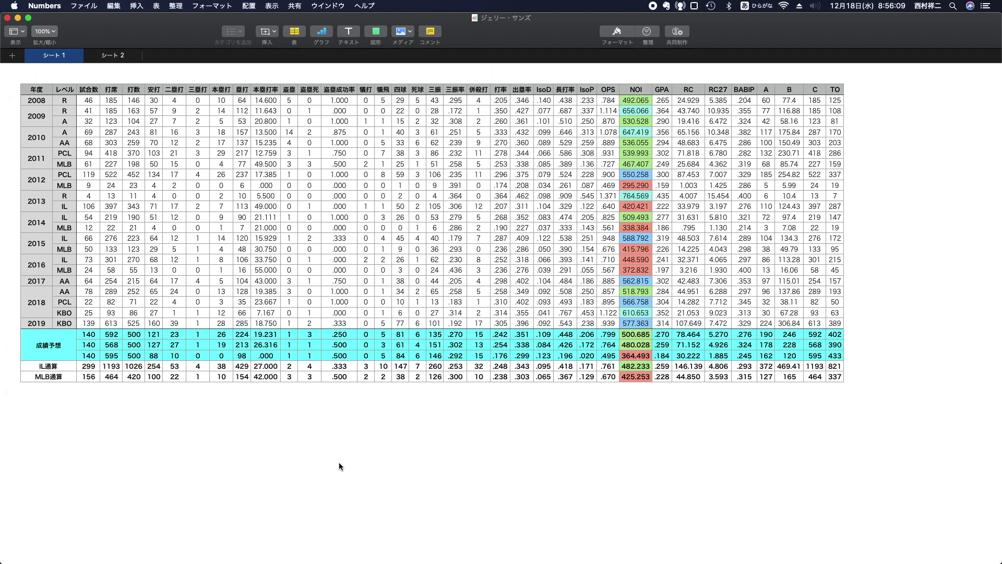